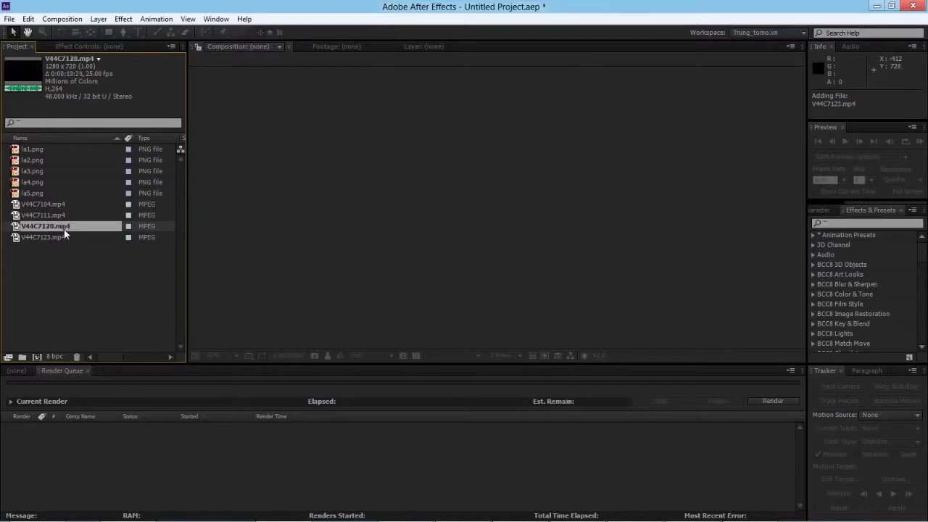
- Preview the source footage by opening and scrubbing through V44C7123.mp4 and V44C7104.mp4, and check the la5.png image
left_click(64, 236)
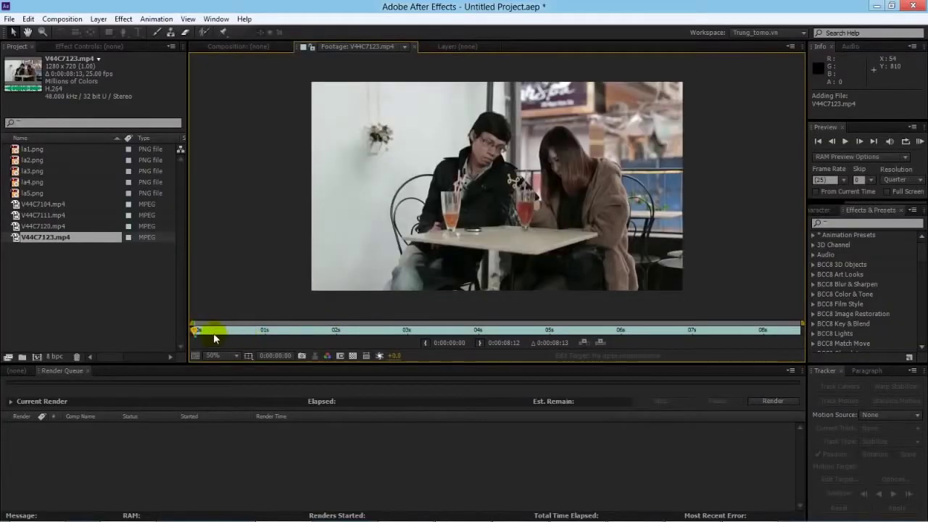
left_click_drag(196, 331, 262, 334)
left_click(42, 194)
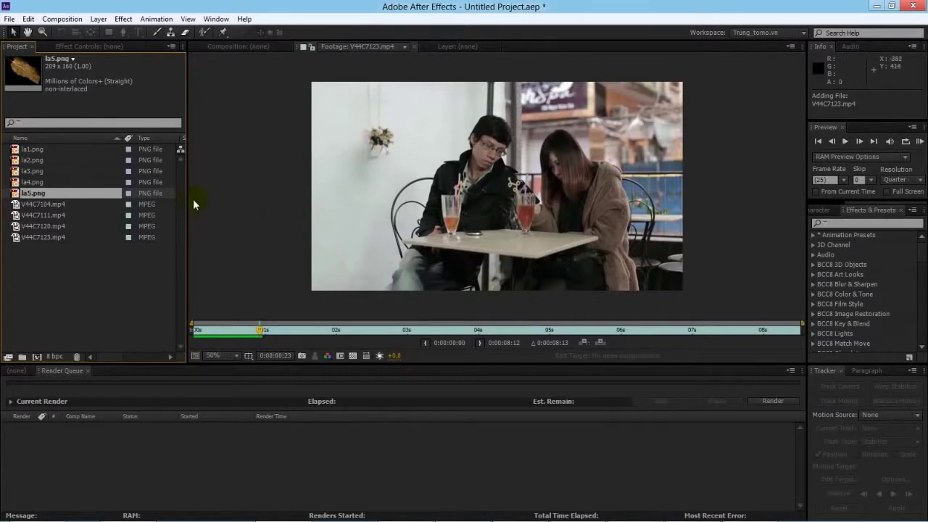
double_click(29, 205)
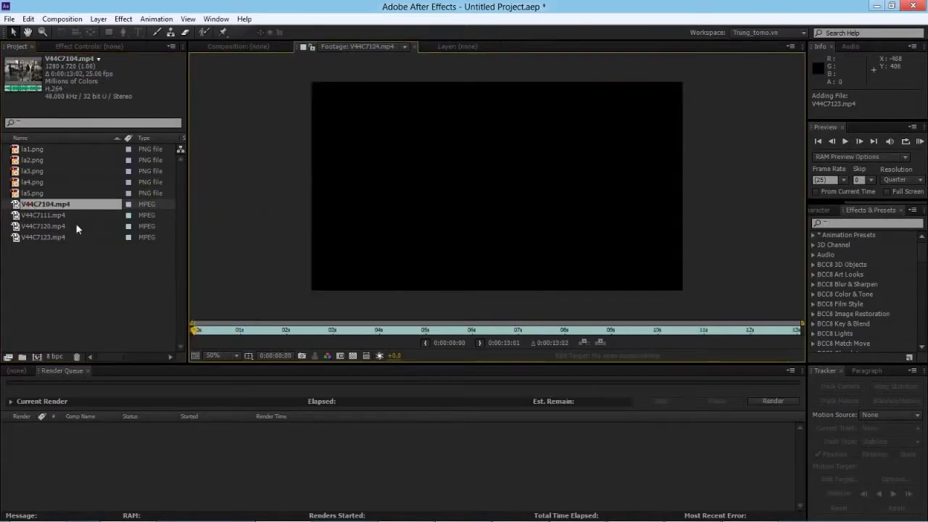
left_click_drag(196, 330, 359, 332)
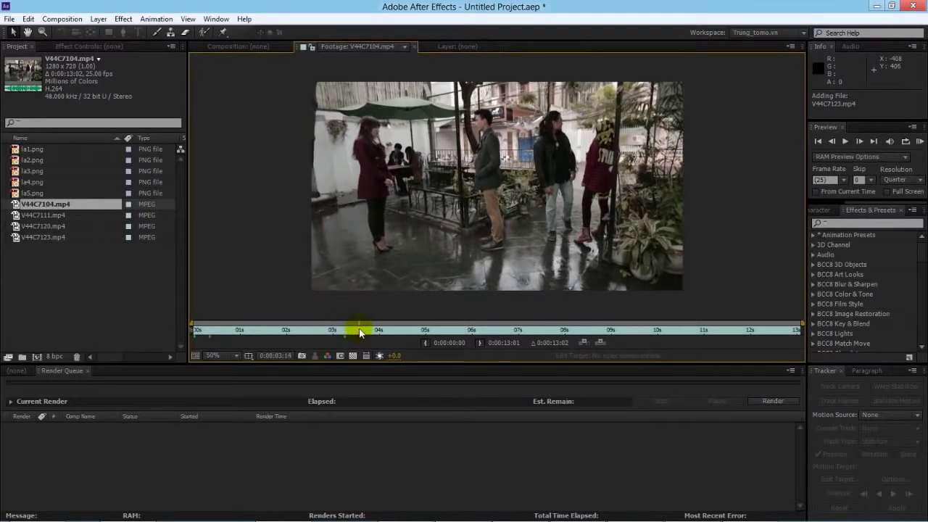
- Create a project folder named Footage, move all the imported images and clips into it, and expand it
left_click(110, 302)
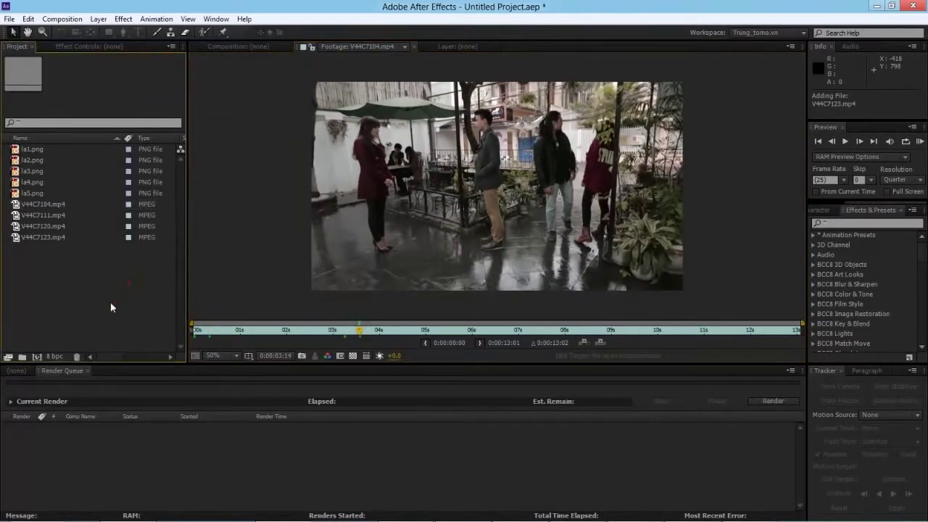
left_click(22, 357)
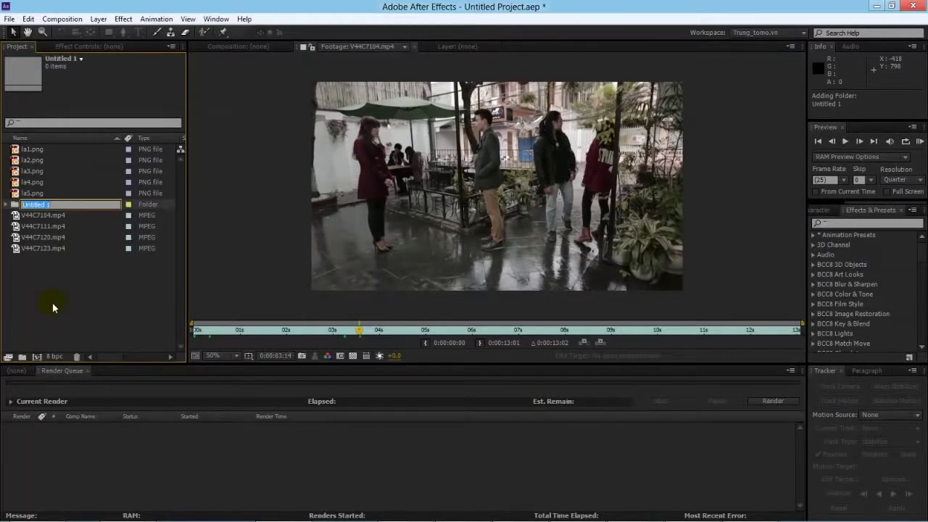
type("Footage")
key("Return")
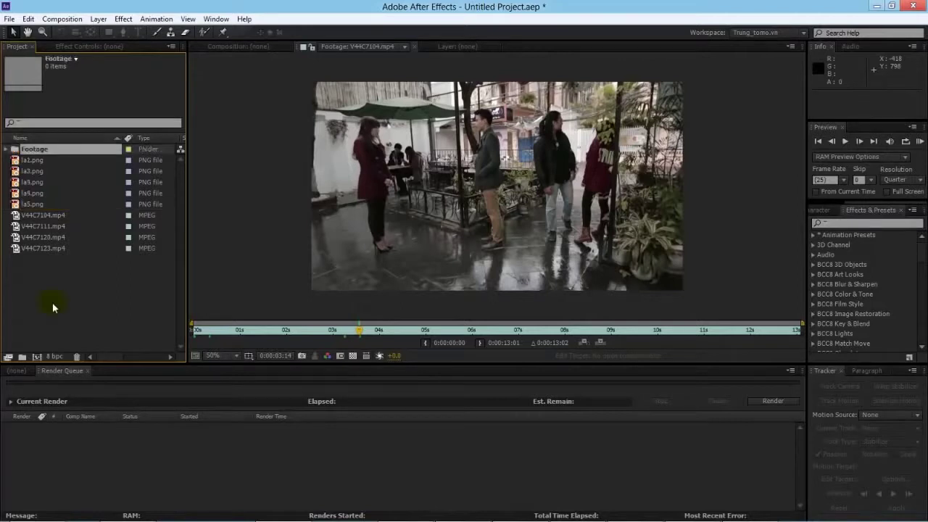
left_click(39, 157)
left_click_drag(26, 259, 31, 152)
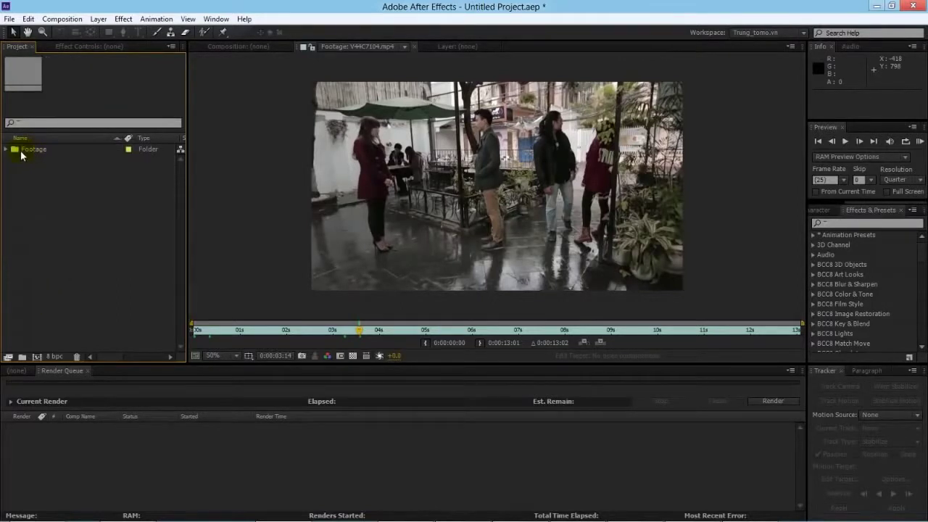
left_click(6, 148)
- Create a new composition from the V44C7120.mp4 clip in the Footage folder
left_click(48, 215)
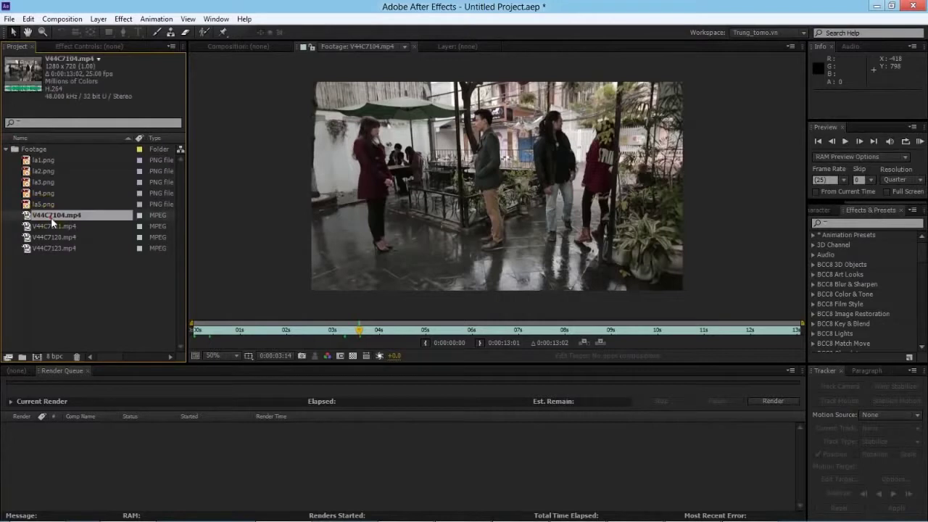
left_click(55, 226)
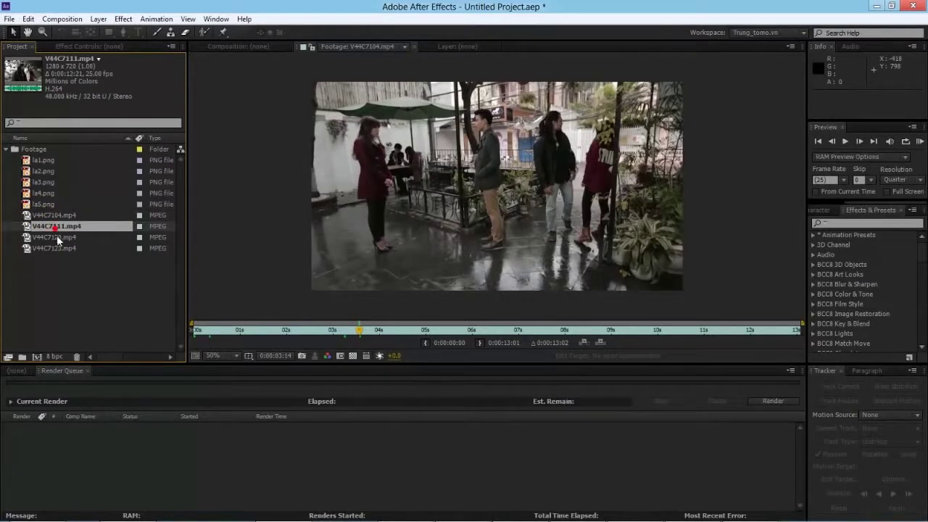
left_click(57, 237)
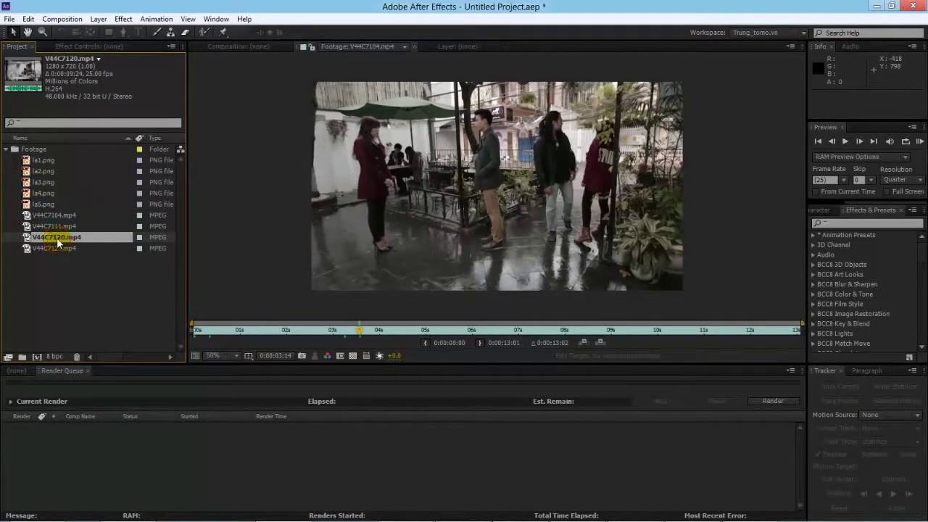
left_click_drag(58, 243, 37, 357)
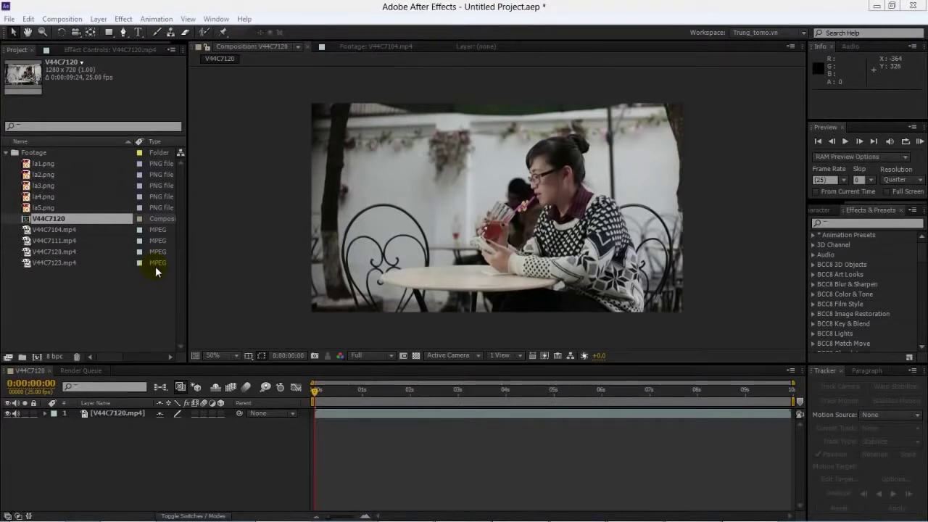
- Find the 3D Camera Tracker effect, apply it to the V44C7120.mp4 layer and let it analyze the footage
left_click(854, 224)
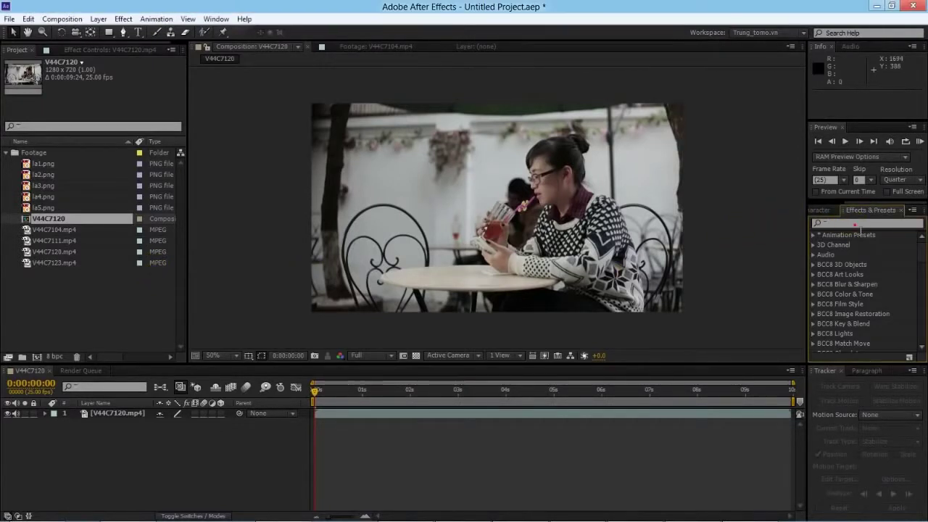
type("3D cam")
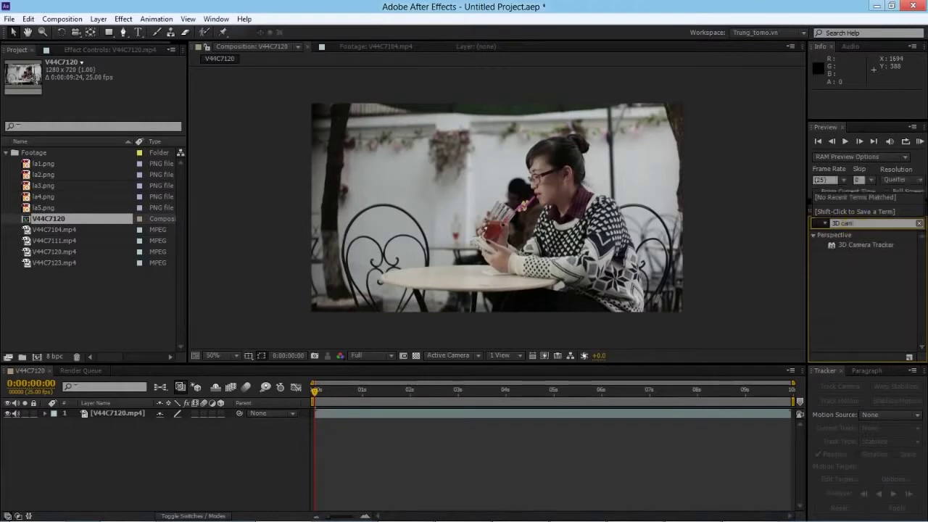
left_click(851, 244)
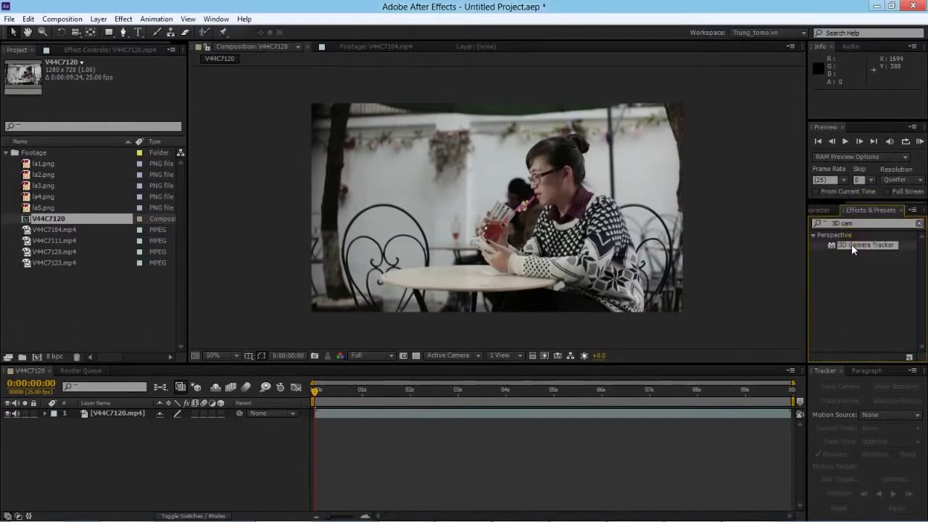
left_click_drag(854, 261, 112, 412)
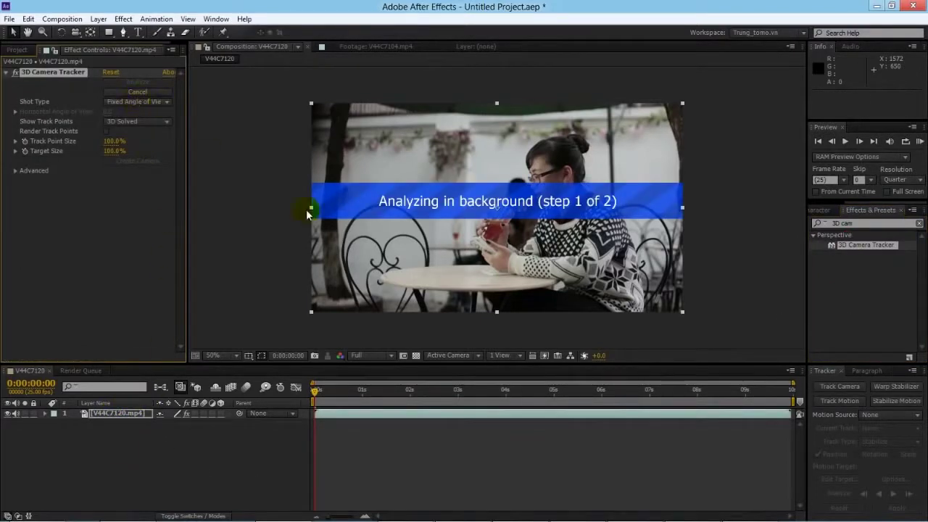
left_click(561, 288)
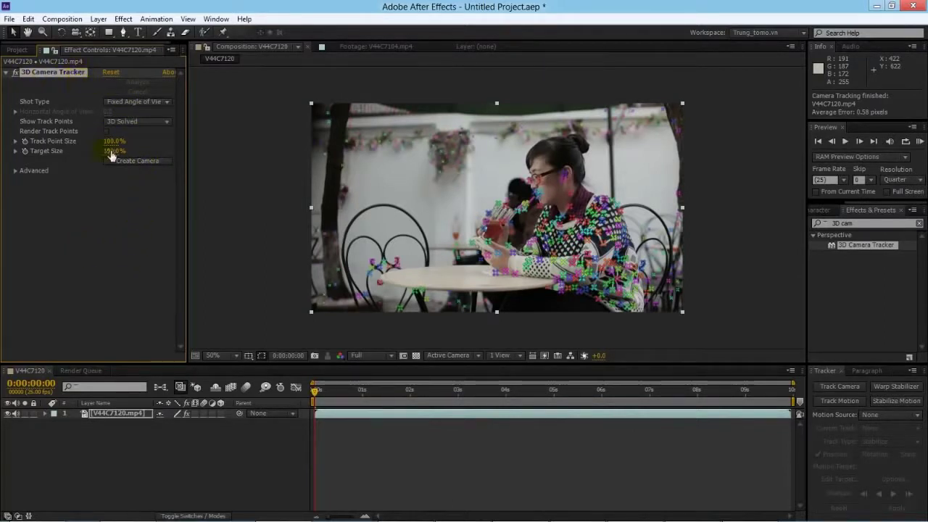
- Create the camera from the solved 3D Camera Tracker data, and reselect the effect on V44C7120.mp4 to show its track points
left_click(146, 160)
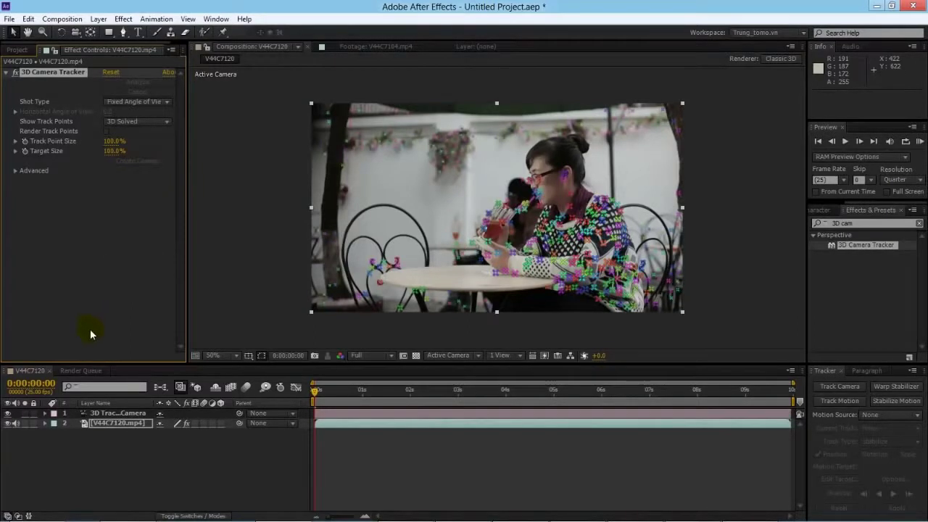
left_click(115, 413)
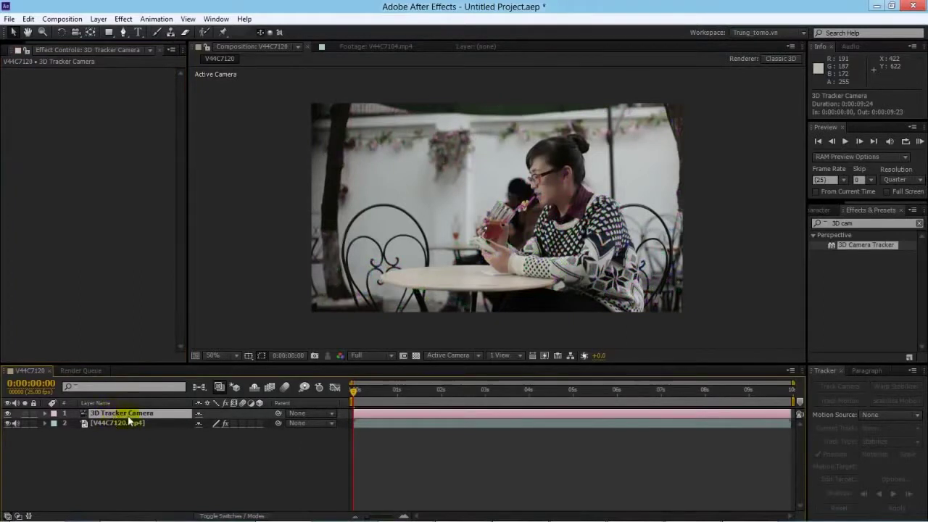
left_click(142, 422)
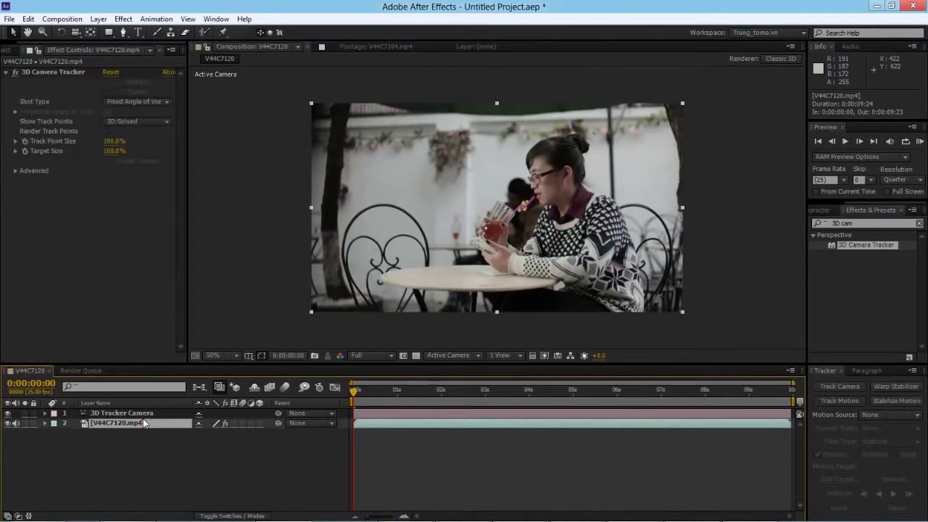
left_click(39, 72)
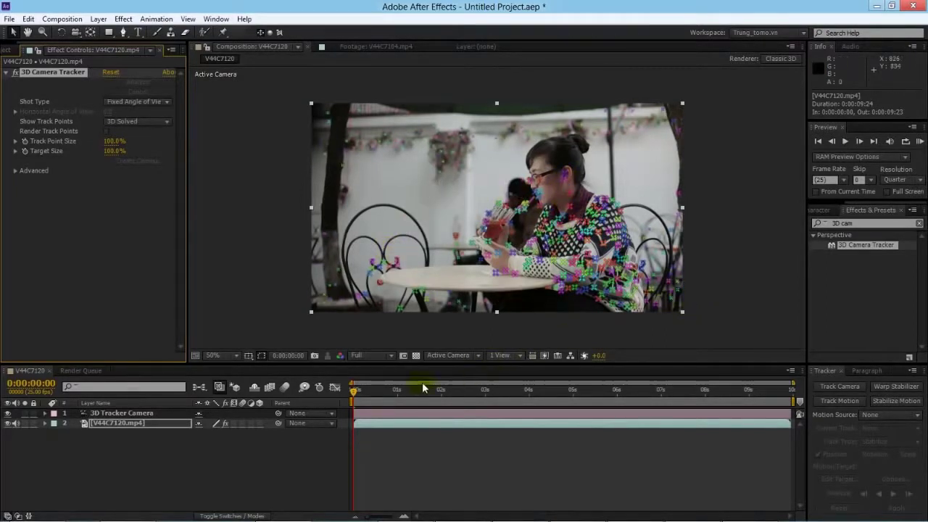
- Scrub through the composition and examine how the track points sit on the table, chair and wall
mouse_move(354, 392)
left_mouse_down()
mouse_move(793, 390)
mouse_move(352, 384)
left_mouse_up()
left_click(495, 279)
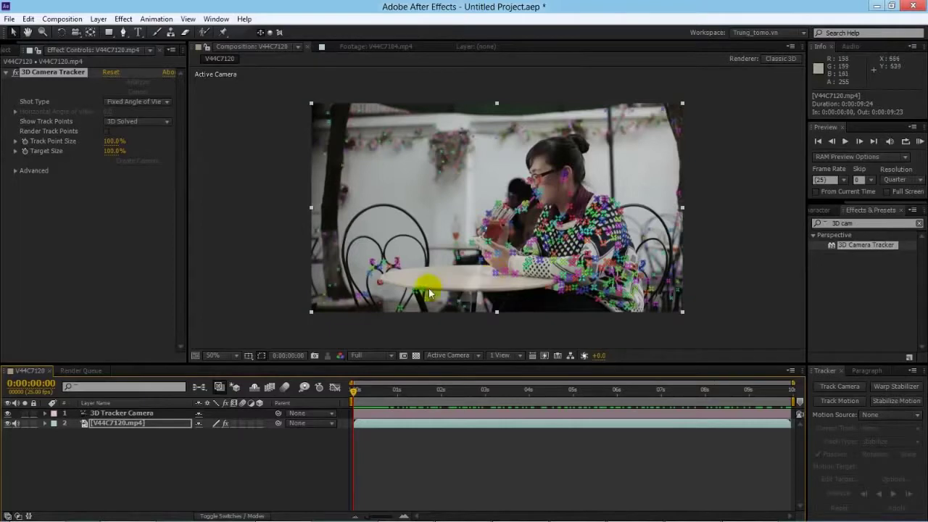
left_click(384, 283)
mouse_move(354, 391)
left_mouse_down()
mouse_move(756, 389)
mouse_move(803, 377)
mouse_move(345, 383)
left_mouse_up()
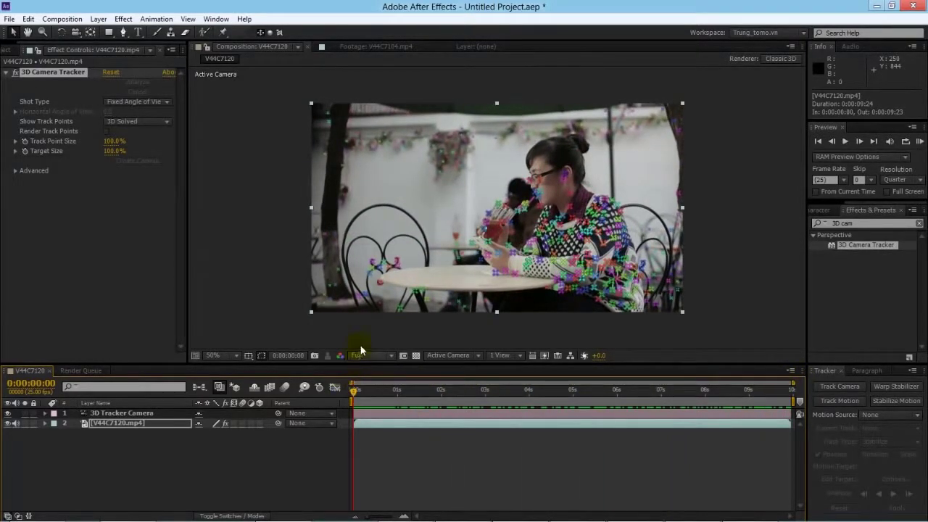
left_click_drag(443, 282, 425, 190)
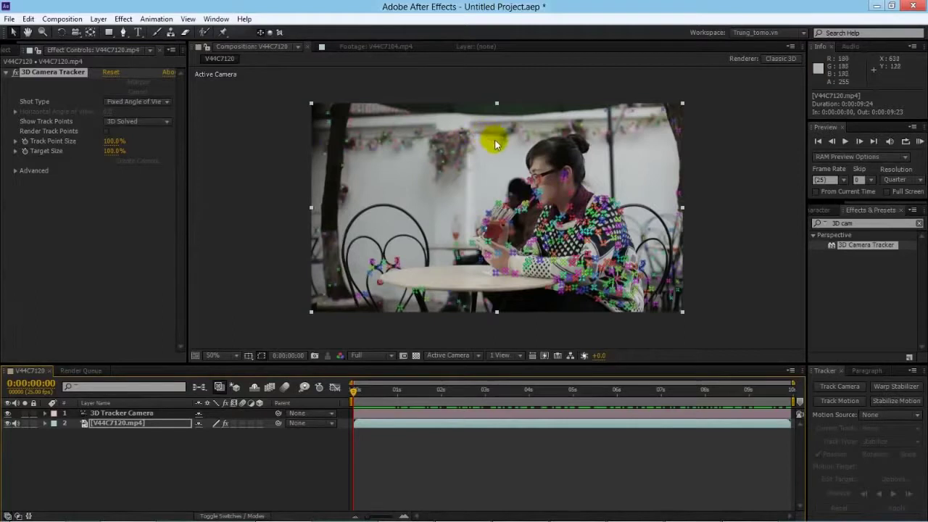
- Create a null from the track point at the centre of the heart-shaped chair back and rename it La 1
right_click(384, 265)
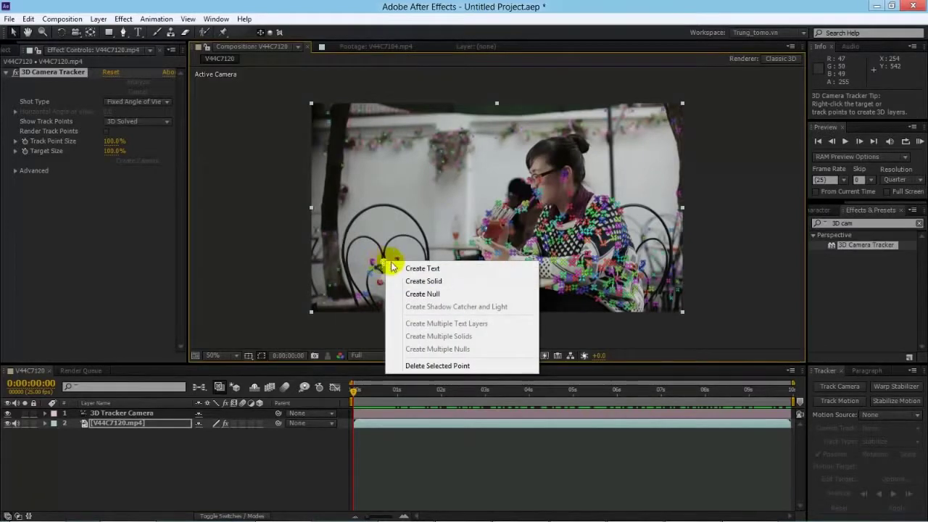
left_click(421, 293)
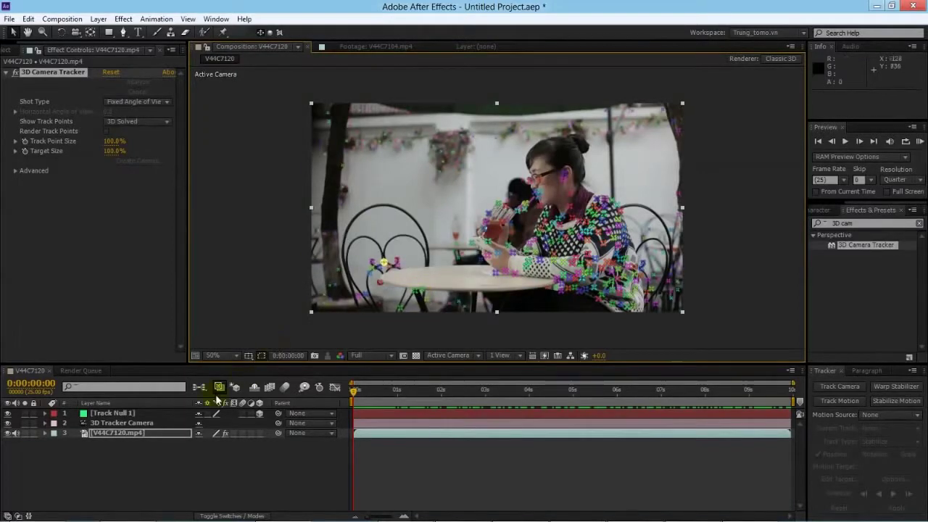
left_click(114, 413)
key("Return")
type("La 1")
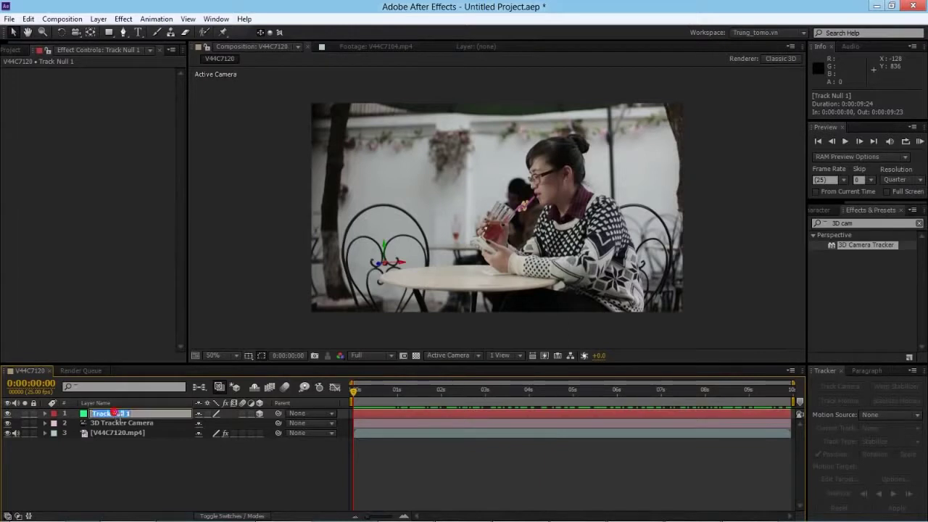
key("Return")
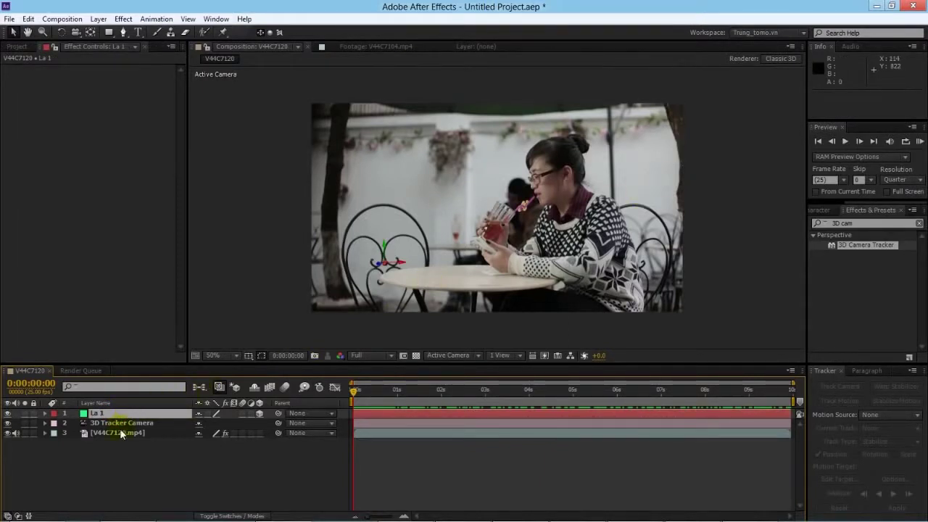
- Create a null from the 3D Camera Tracker point at the woman's ear and rename it la 2
left_click(118, 432)
left_click(74, 72)
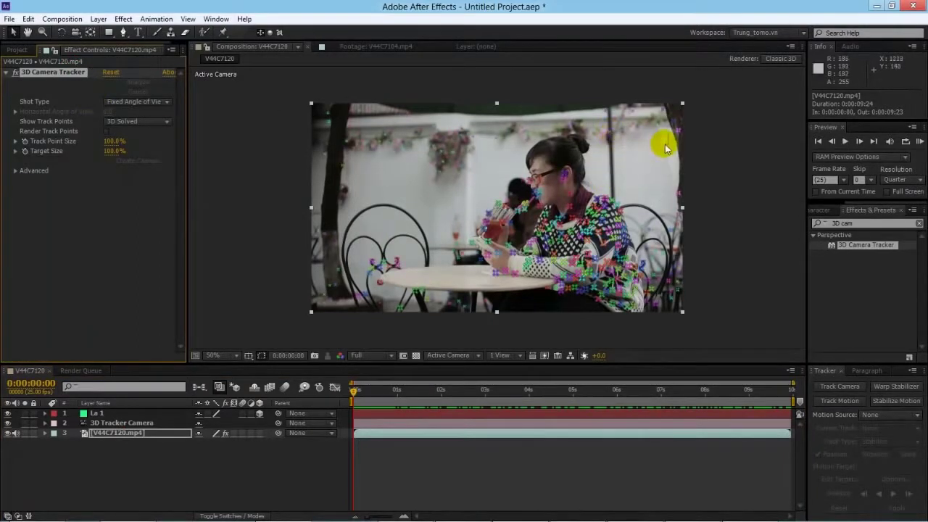
left_click(569, 178)
right_click(569, 175)
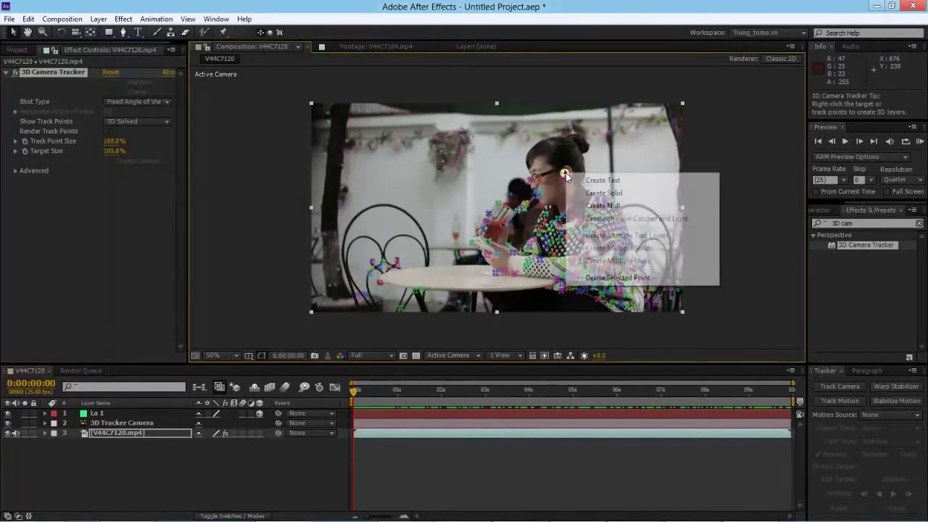
left_click(585, 206)
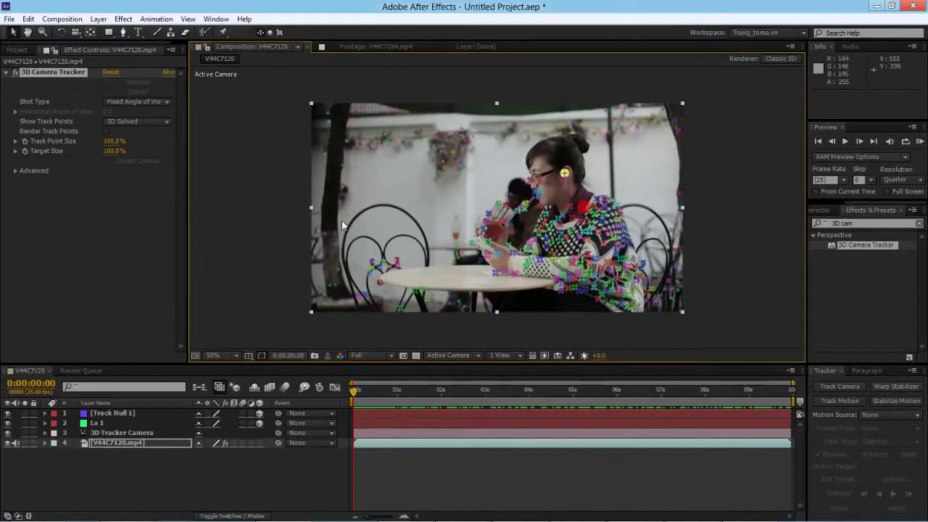
left_click(111, 414)
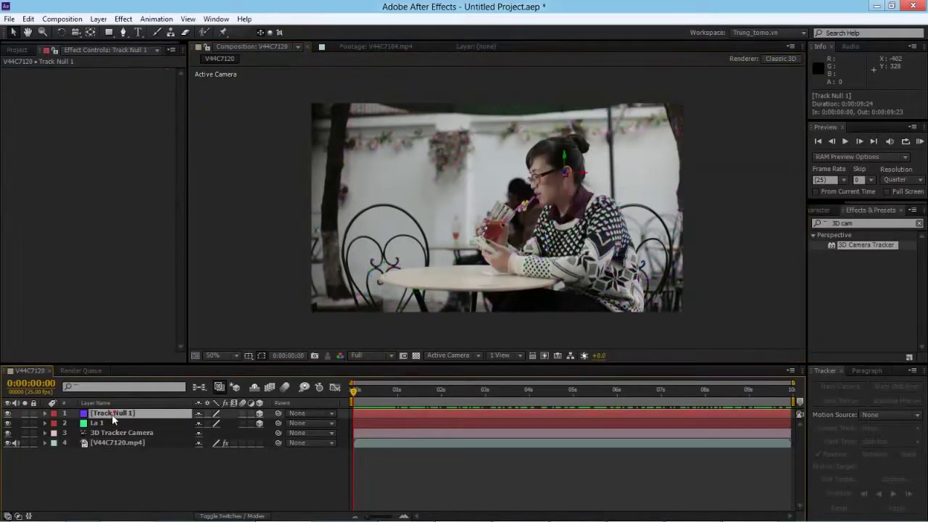
key("Return")
type("La 2")
key("Return")
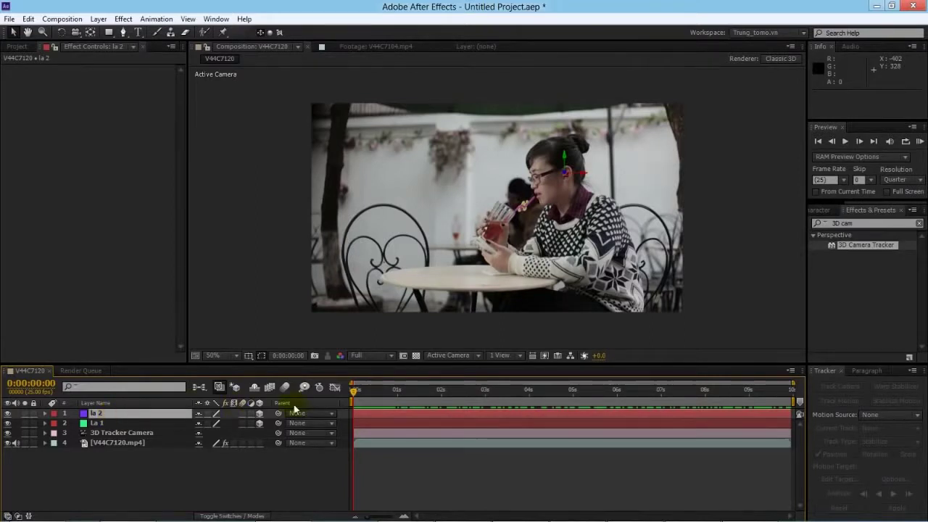
- Create a null from the 3D Camera Tracker point on the wall in front of the woman's head and rename it la 3
left_click(131, 442)
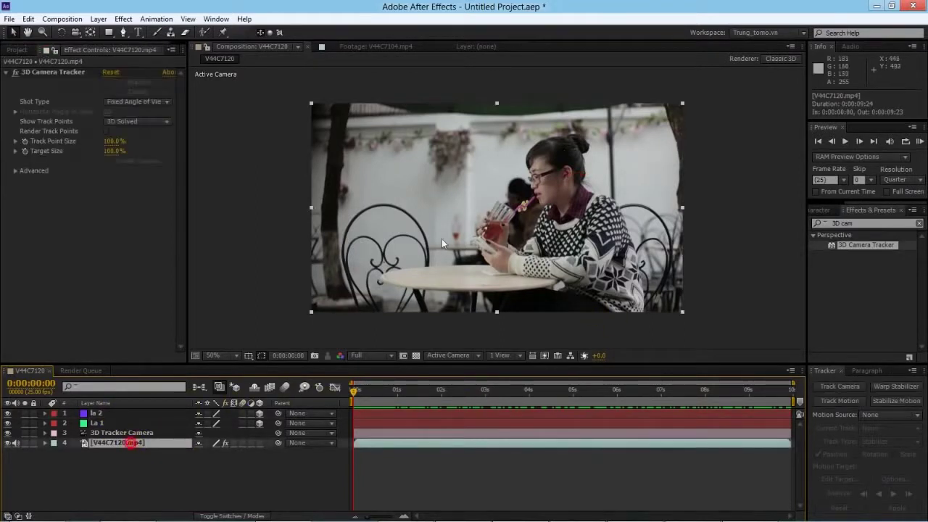
left_click(76, 74)
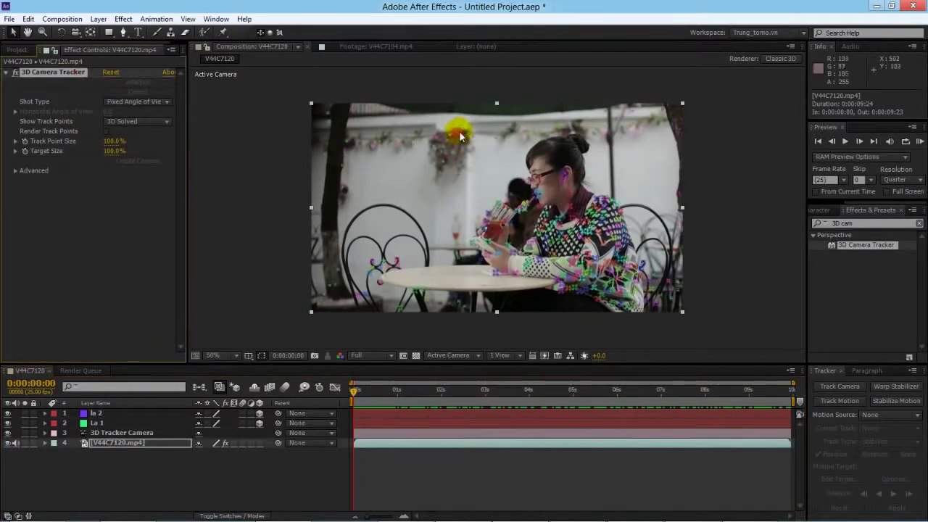
left_click(495, 139)
mouse_move(356, 391)
left_mouse_down()
mouse_move(787, 391)
mouse_move(354, 391)
left_mouse_up()
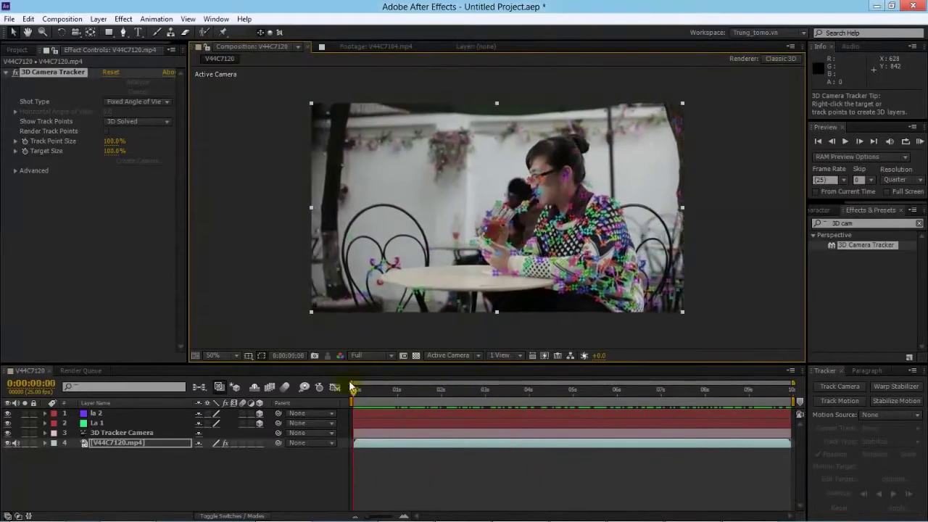
right_click(496, 143)
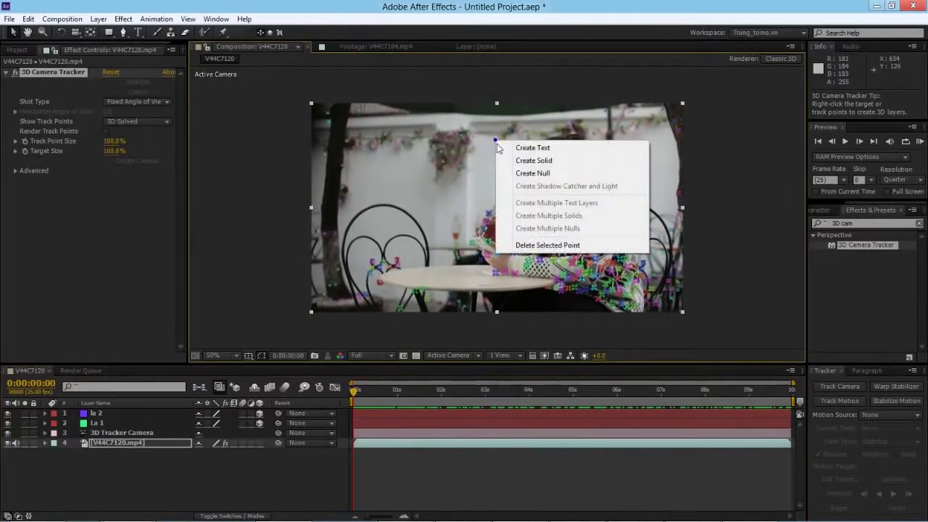
left_click(511, 170)
left_click(136, 412)
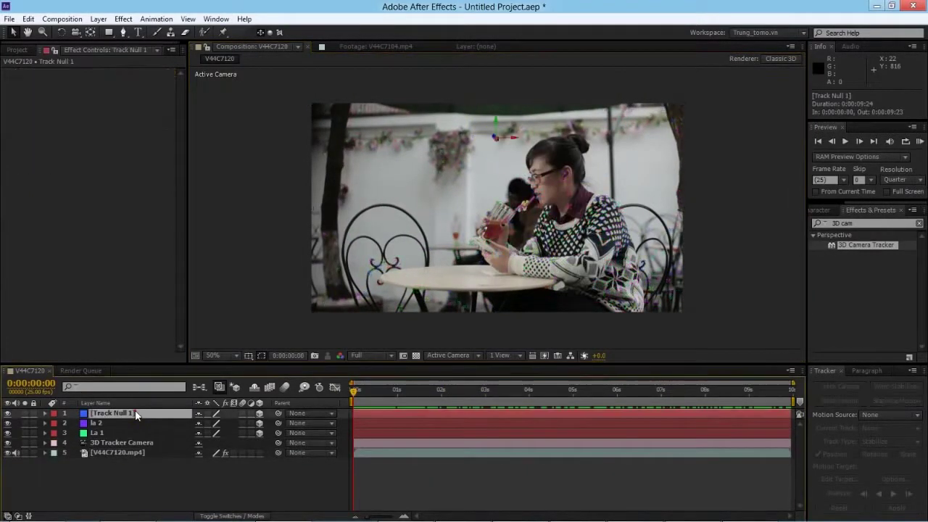
key("Return")
type("la 3")
left_click(136, 413)
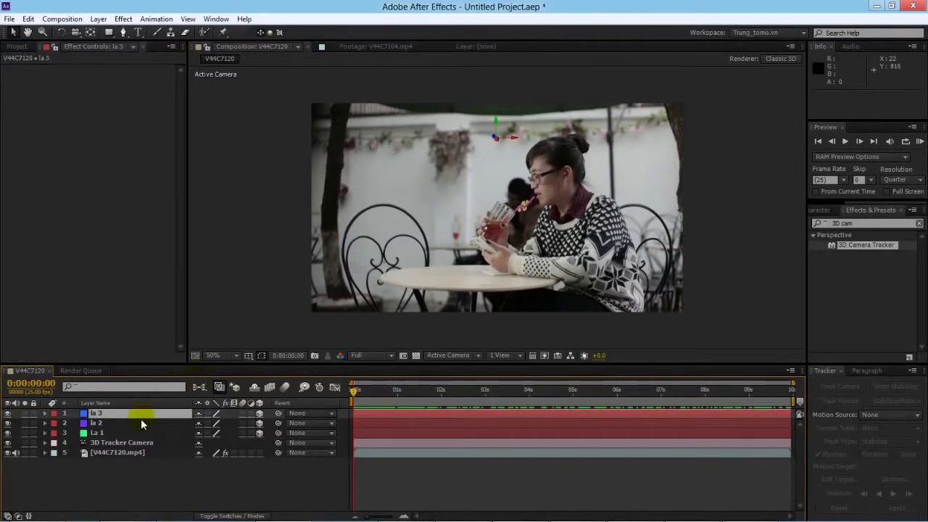
left_click(102, 432)
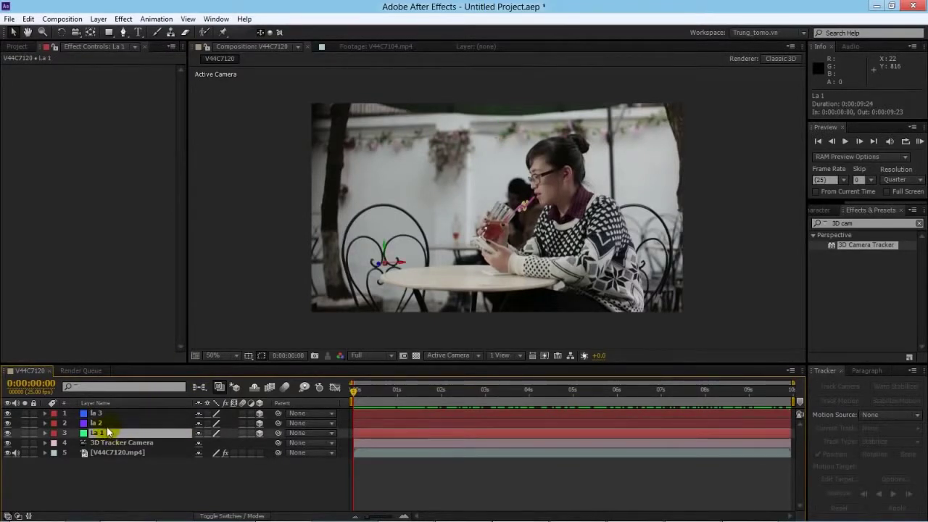
left_click(101, 423)
left_click(108, 413)
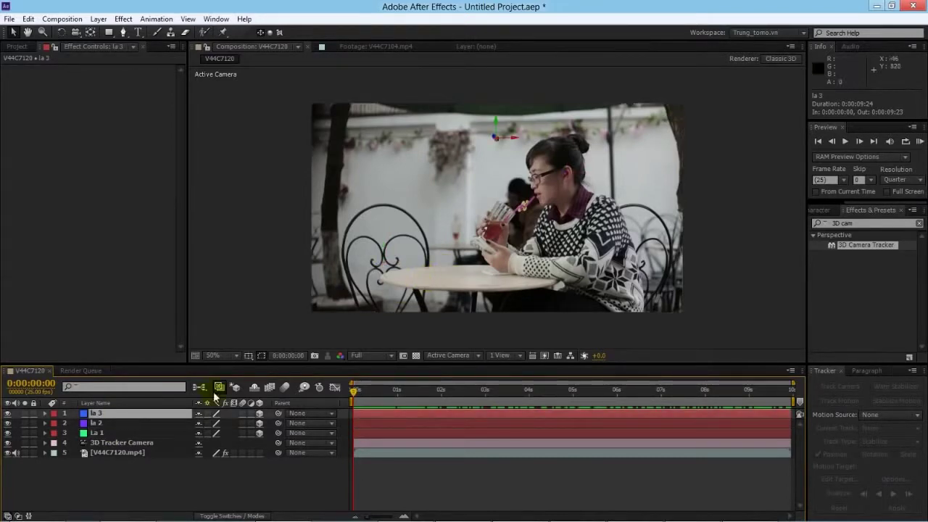
- At 0:00:09:15, create a null from the track point on the table near the woman's hands and rename it coca
left_click(127, 453)
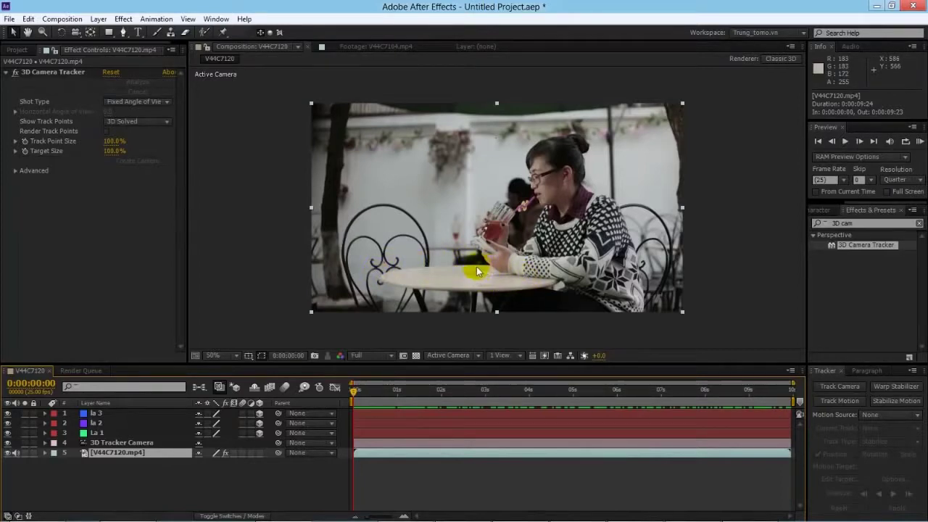
left_click(48, 75)
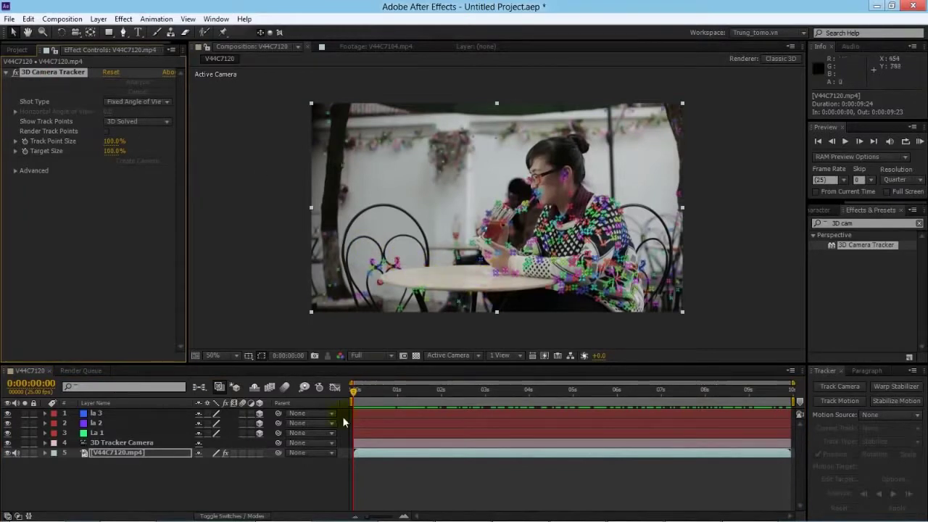
left_click_drag(356, 391, 776, 396)
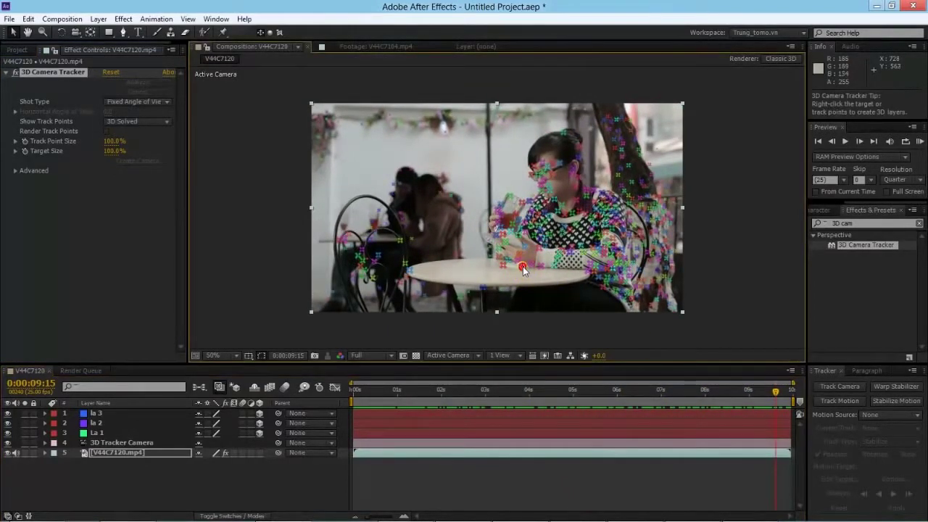
right_click(523, 267)
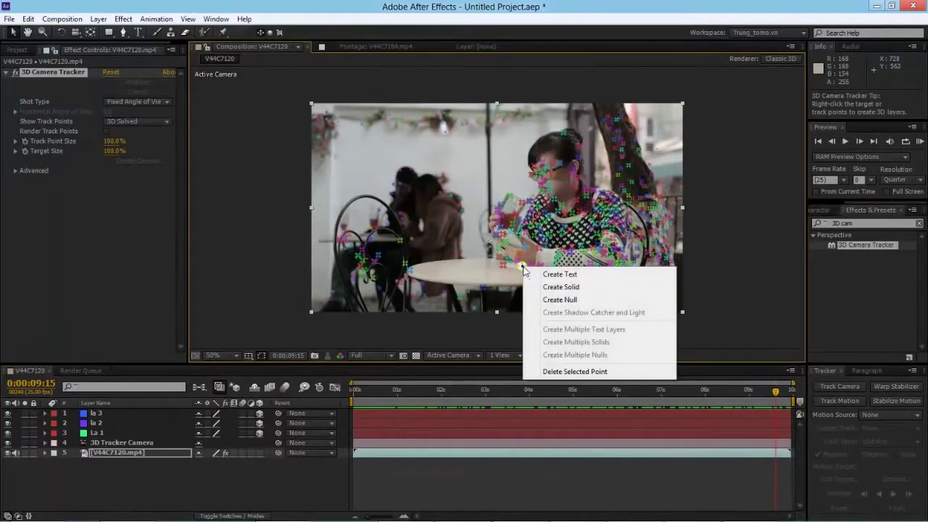
left_click(558, 300)
left_click(127, 413)
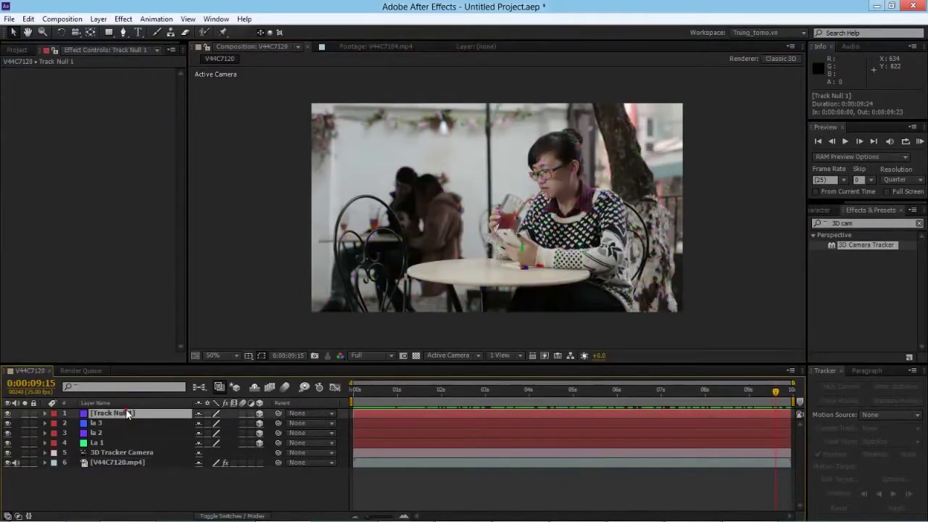
key("Return")
type("coca")
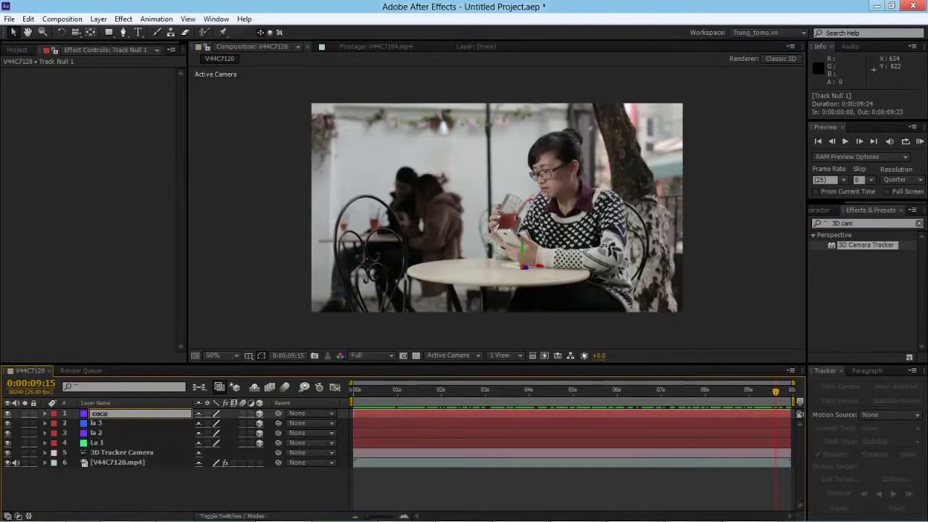
key("Return")
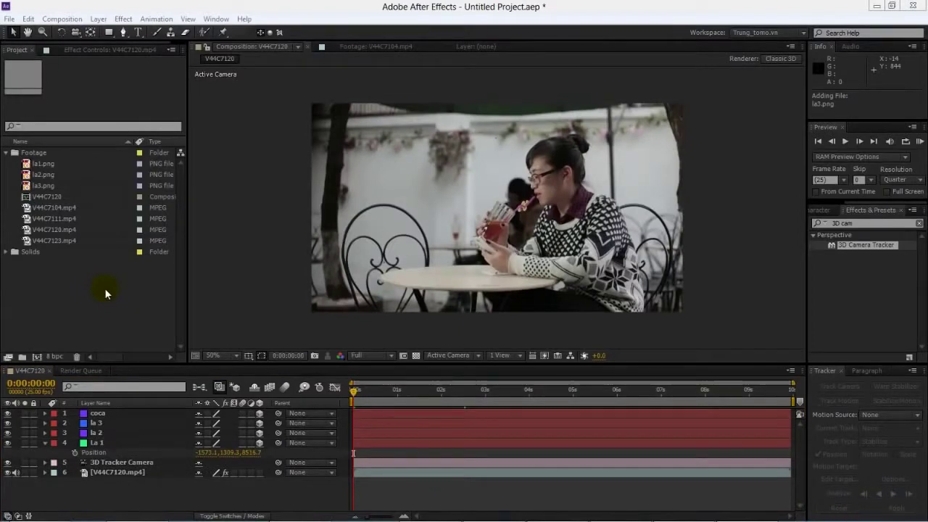
- Replace the source of the La 1 null with la1.png
left_click(45, 164)
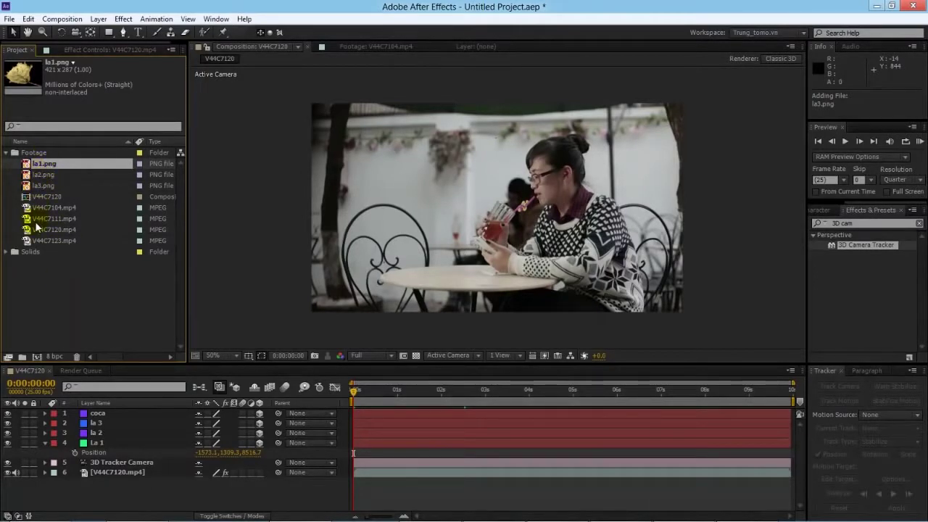
left_click(96, 442)
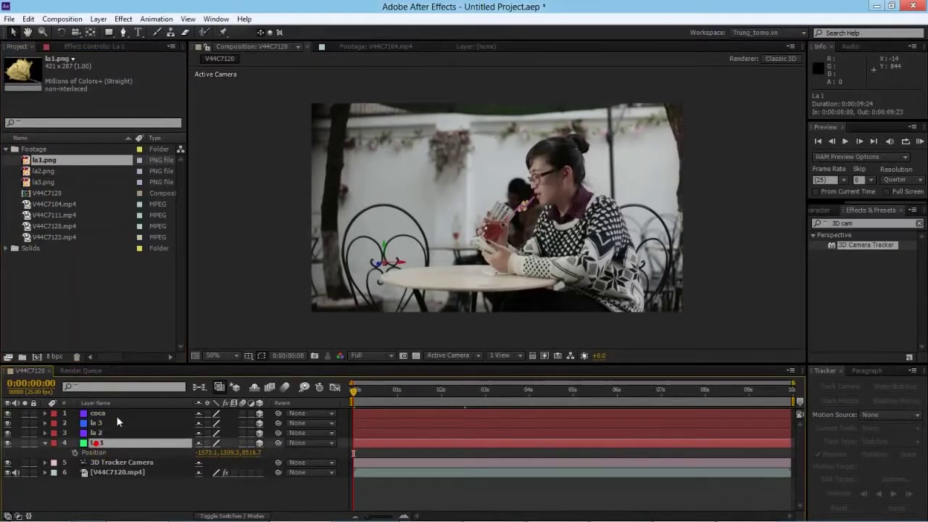
key("p")
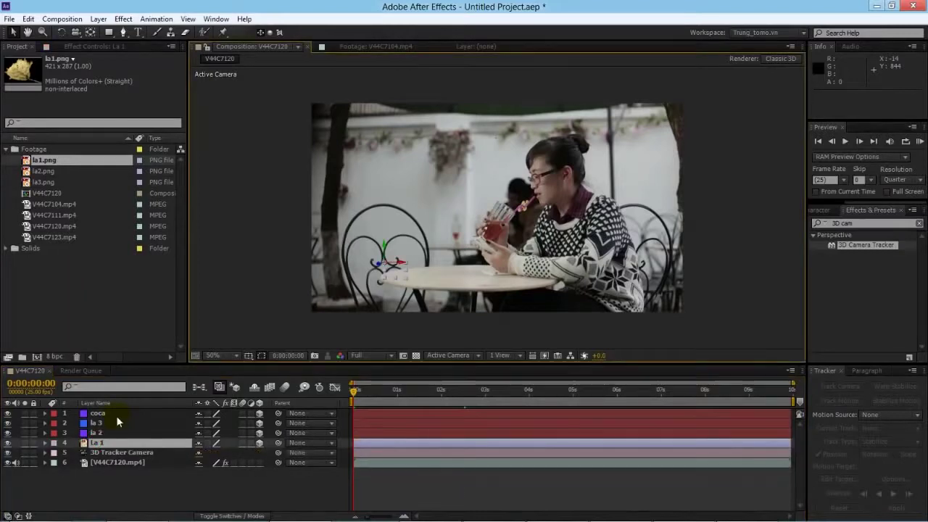
key("ctrl+alt+/")
- Set the scale of the La 1 leaf layer to 137%
left_click(100, 443)
left_click(97, 433)
key("s")
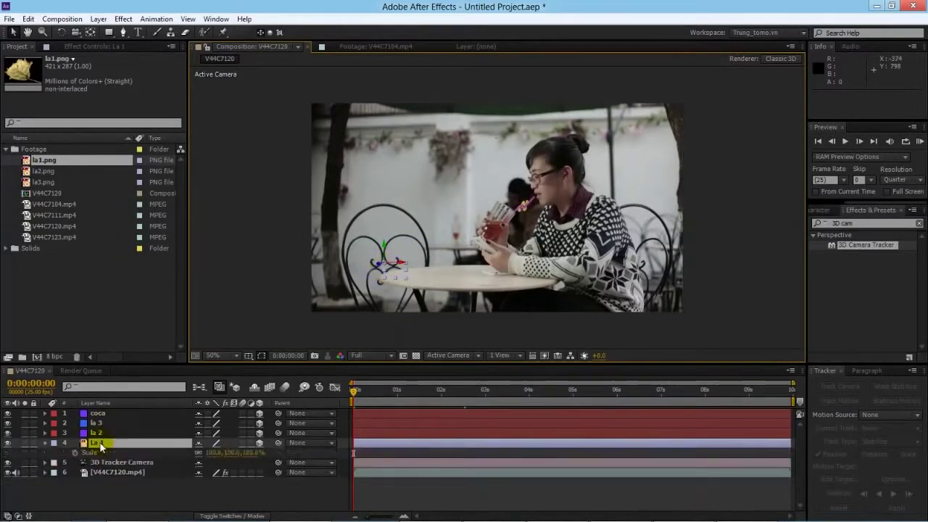
left_click_drag(223, 456, 247, 456)
- Set the opacity of the La 1 leaf layer to 100%
key("t")
left_click(202, 456)
type("100")
key("Return")
key("Return")
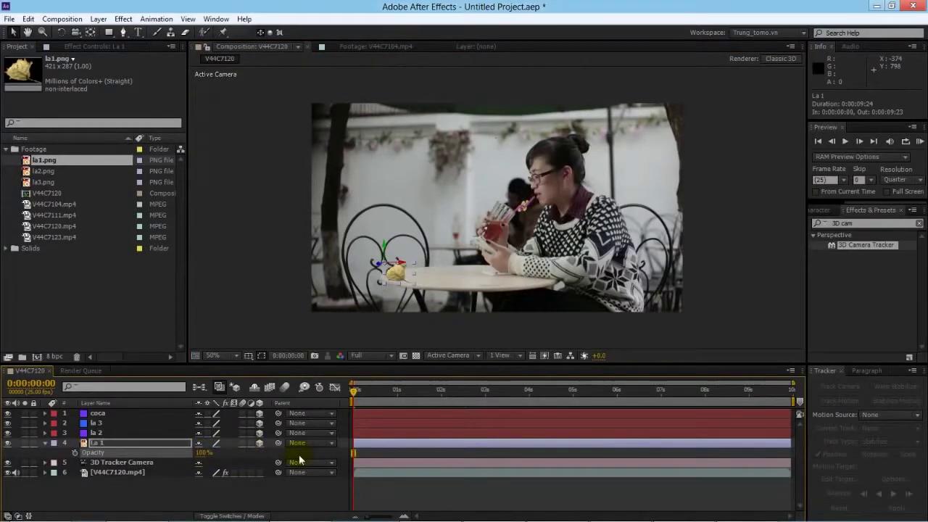
left_click(294, 347)
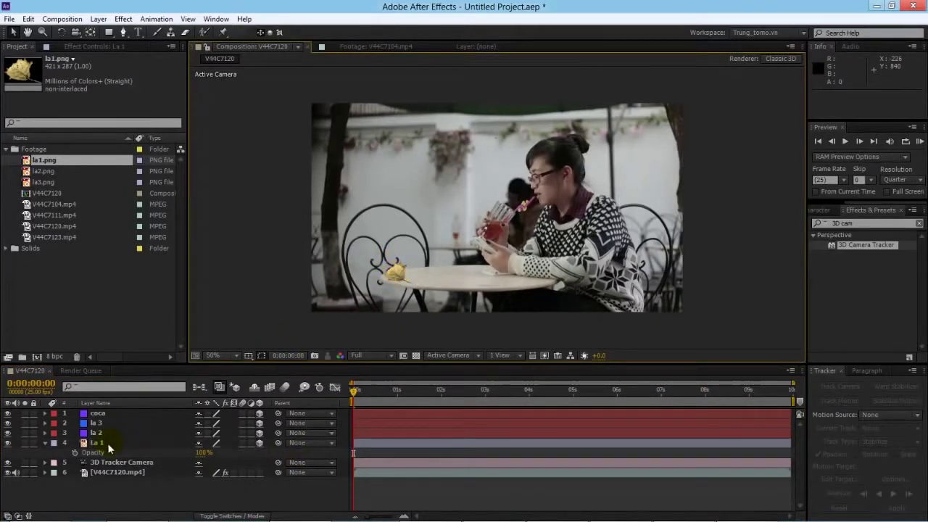
mouse_move(354, 391)
left_mouse_down()
mouse_move(787, 379)
mouse_move(445, 367)
mouse_move(353, 375)
left_mouse_up()
- Set La 1's anchor point to 225, 1153, 0 to raise the leaf above the chair, and check its motion through the composition
left_click(122, 441)
key("p")
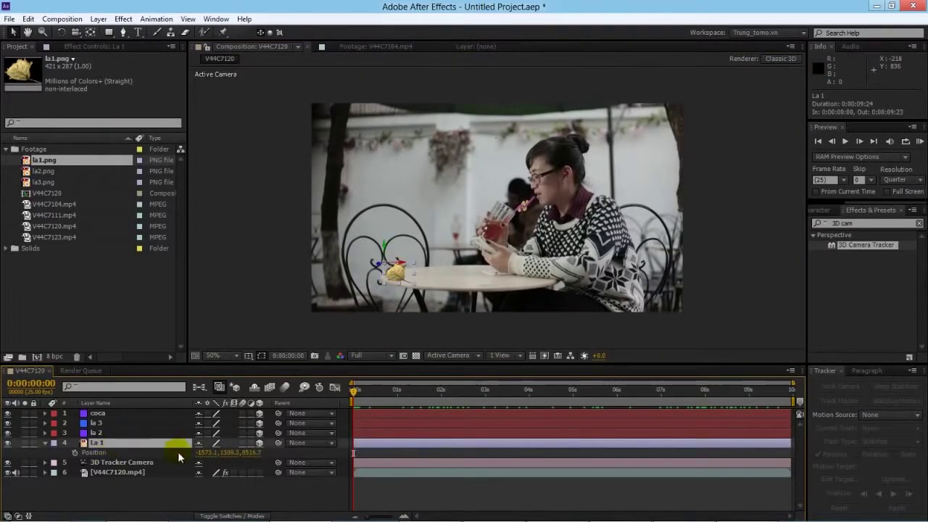
left_click(45, 443)
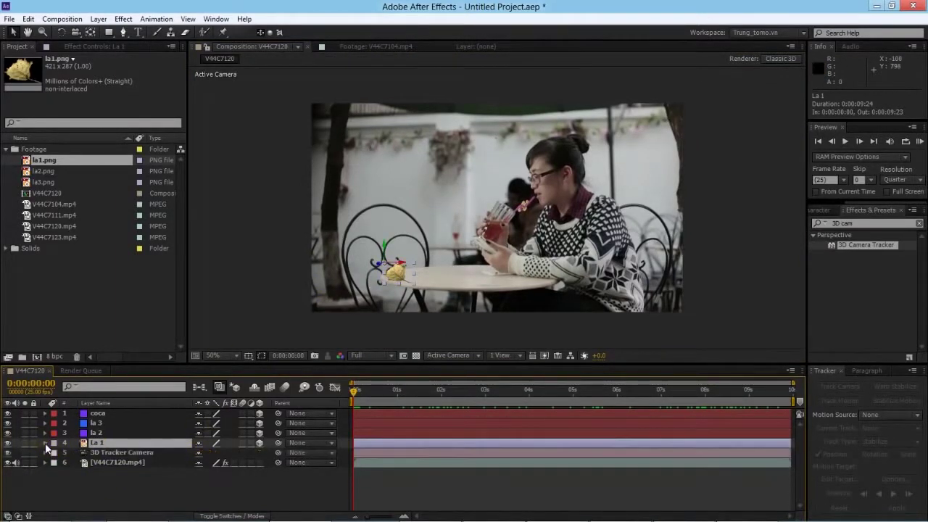
left_click(94, 442)
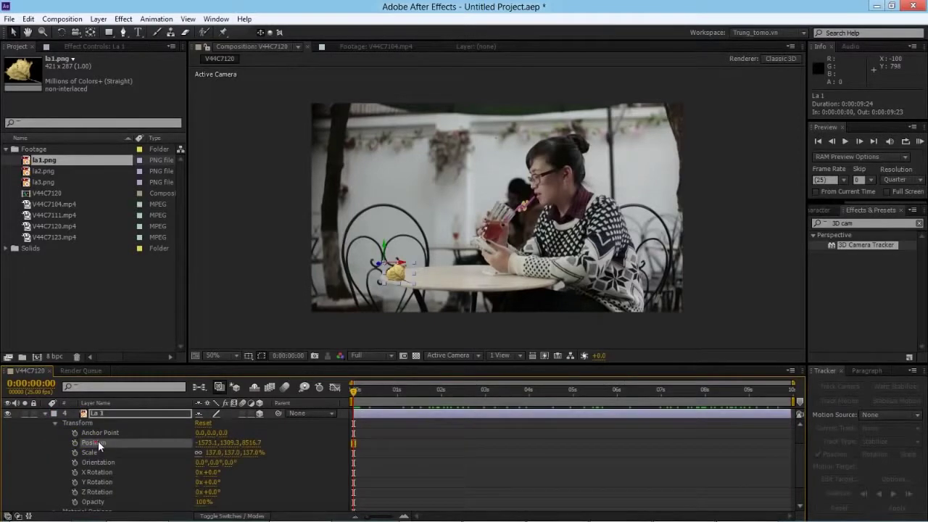
left_click(99, 433)
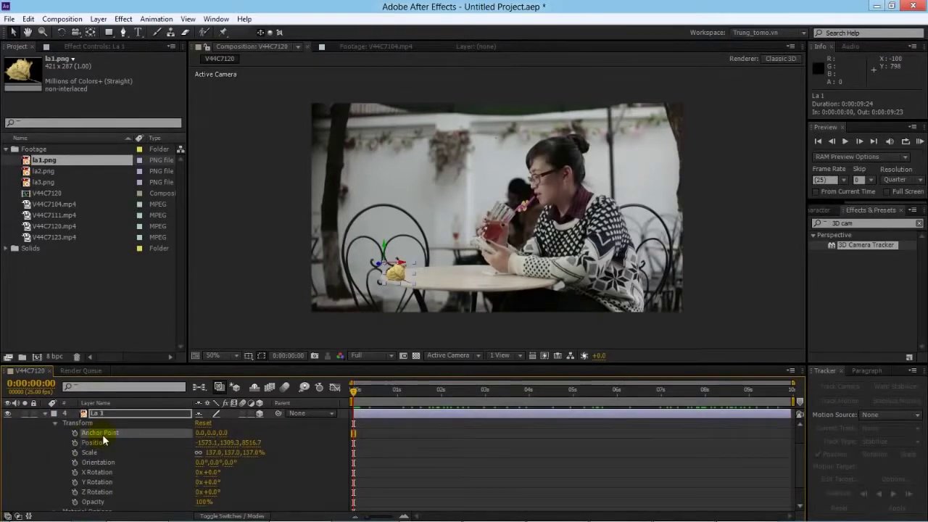
left_click_drag(205, 438, 783, 437)
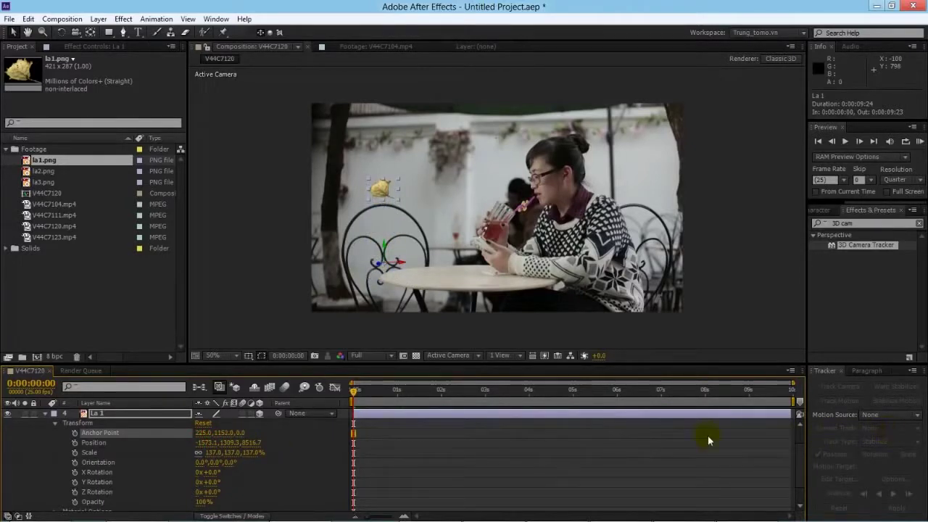
left_click_drag(357, 393, 548, 392)
left_click_drag(603, 387, 355, 391)
left_click(47, 412)
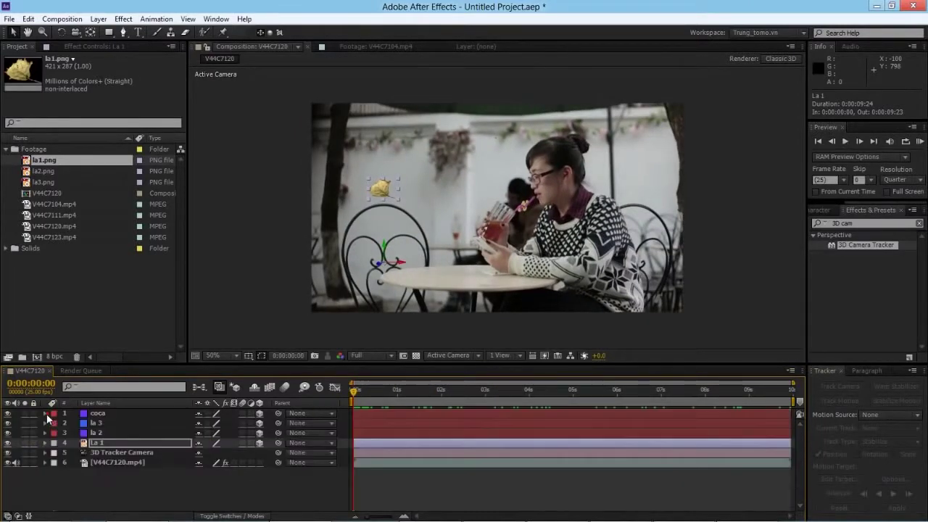
- Replace the source of the la 2 null at the woman's ear with la2.png
left_click(97, 433)
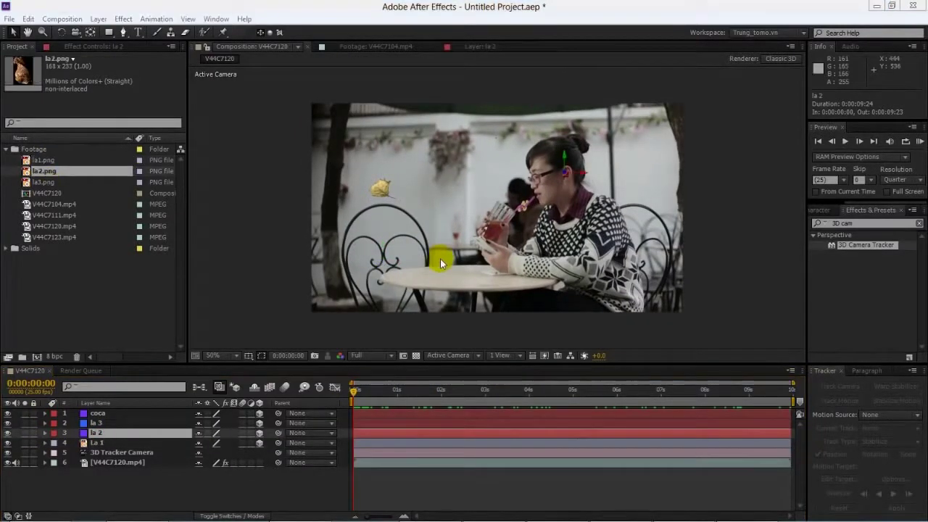
left_click_drag(106, 432, 92, 428)
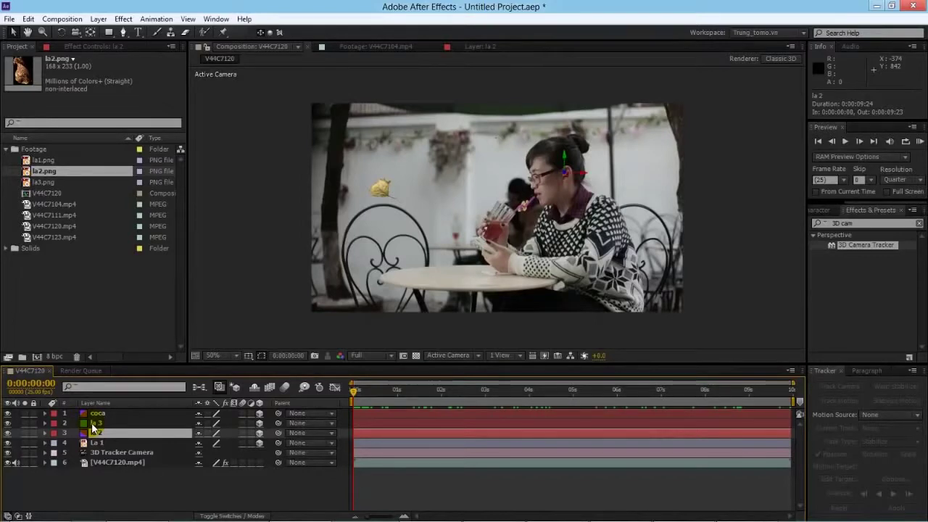
left_click_drag(92, 429, 96, 432)
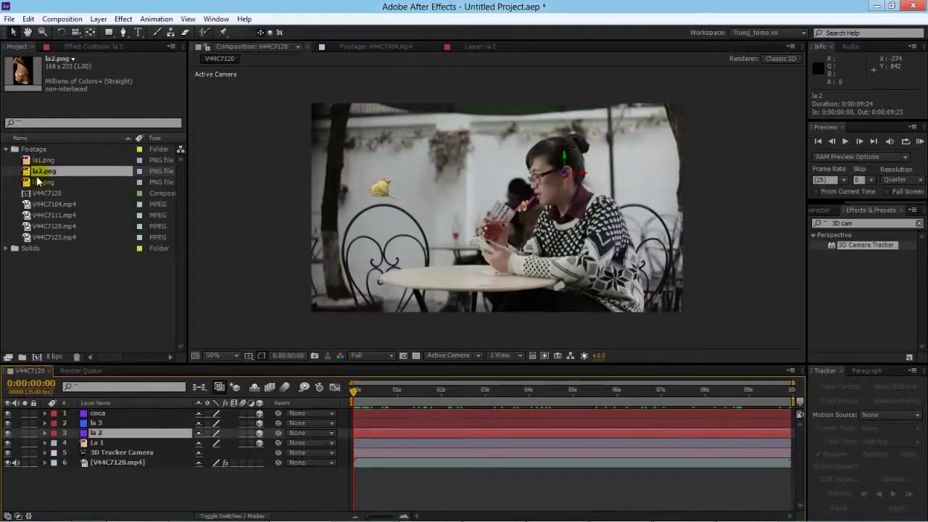
key("ctrl+alt+slash")
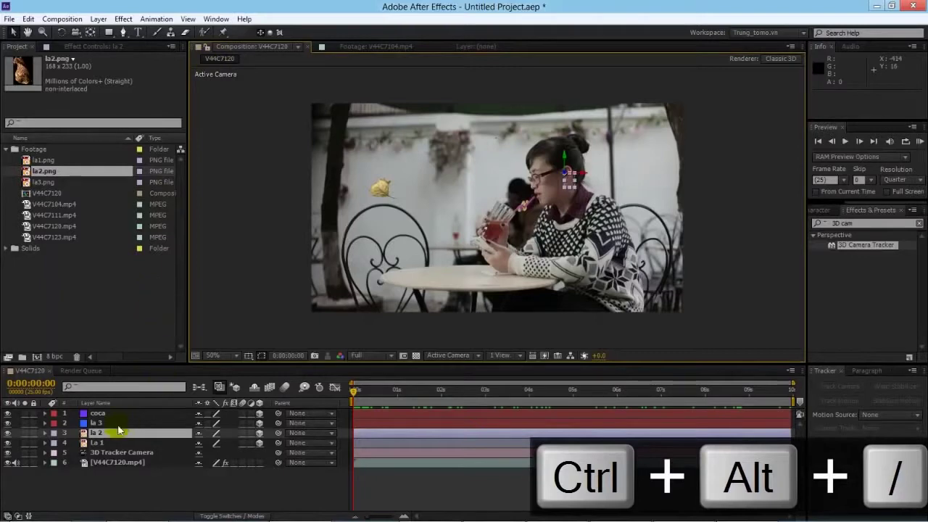
mouse_move(59, 172)
left_mouse_down()
mouse_move(89, 429)
mouse_move(100, 434)
left_mouse_up()
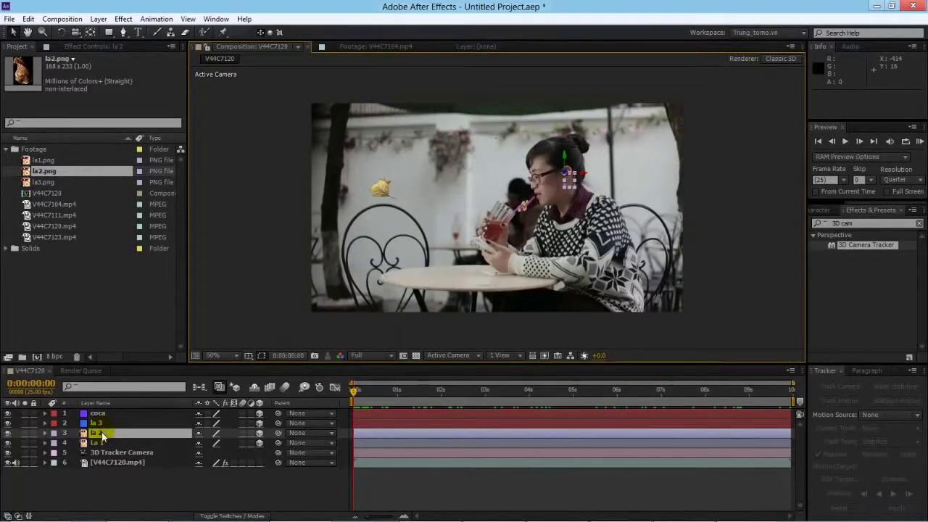
- Set the opacity of the la 2 leaf layer to 100%
key("t")
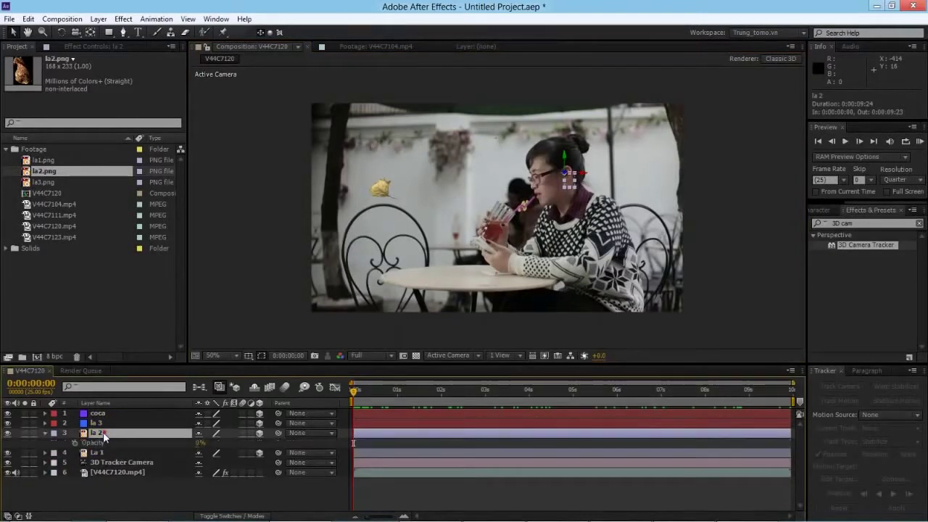
left_click(95, 433)
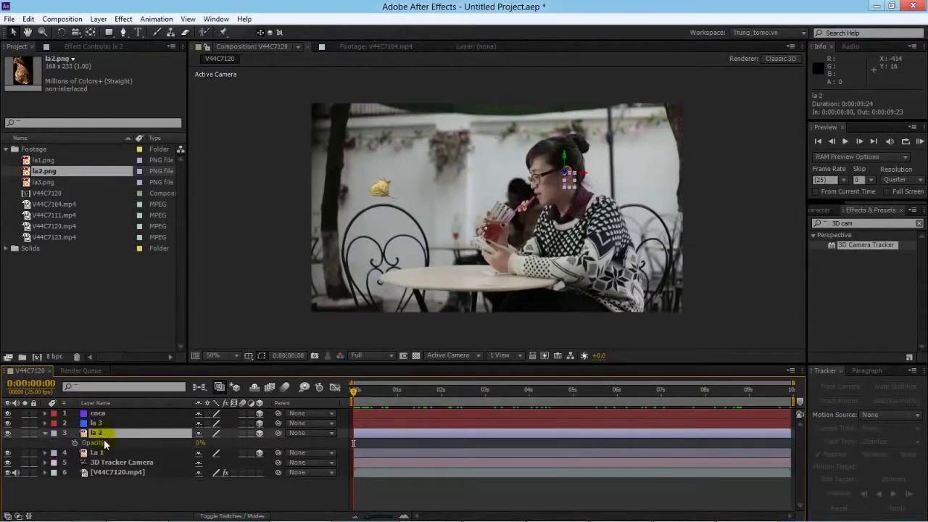
left_click(201, 442)
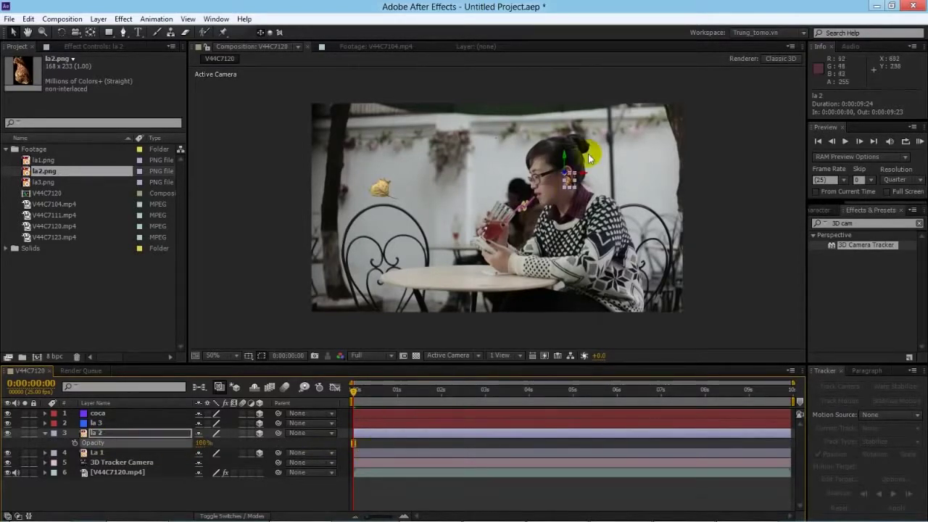
- Scale the la 2 leaf layer uniformly to 178%
left_click(126, 431)
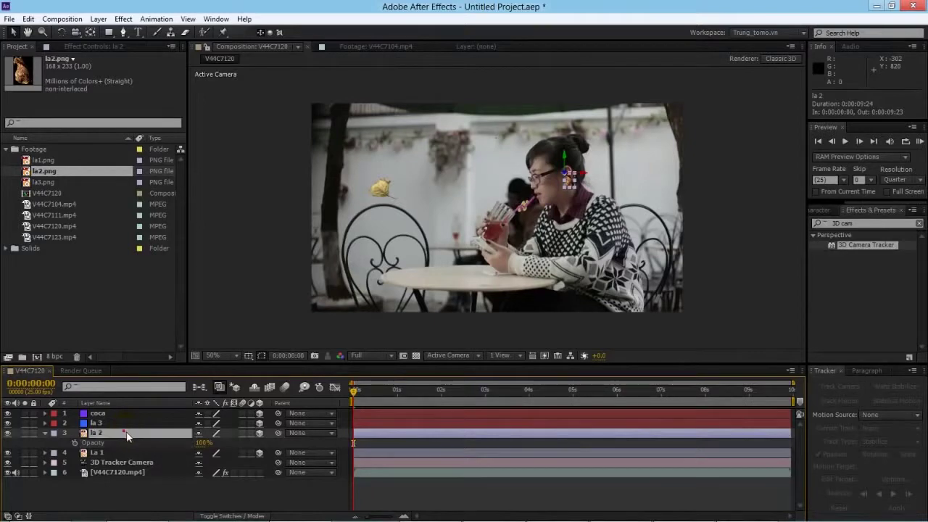
key("s")
left_click_drag(216, 441, 262, 438)
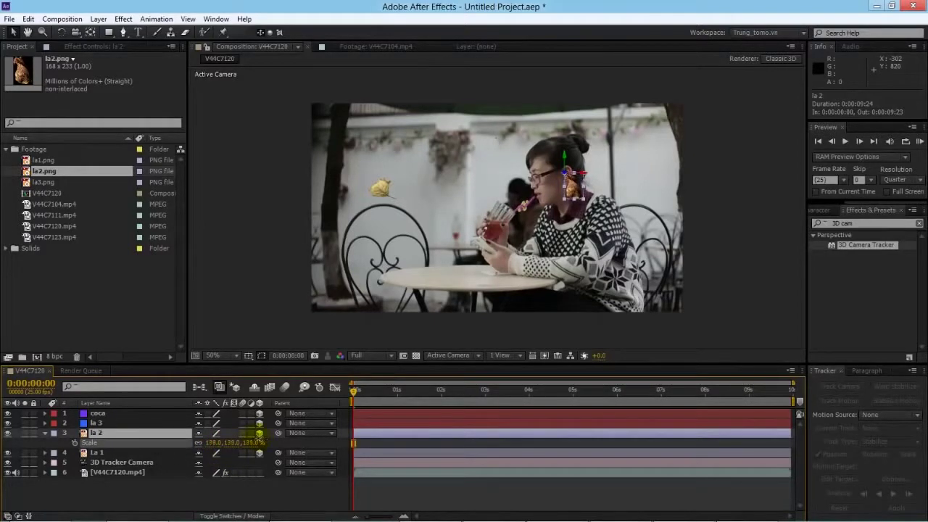
- Set la 2's anchor point to -563, 417, 0, moving the leaf away from the woman's ear to the wall behind her head
key("p")
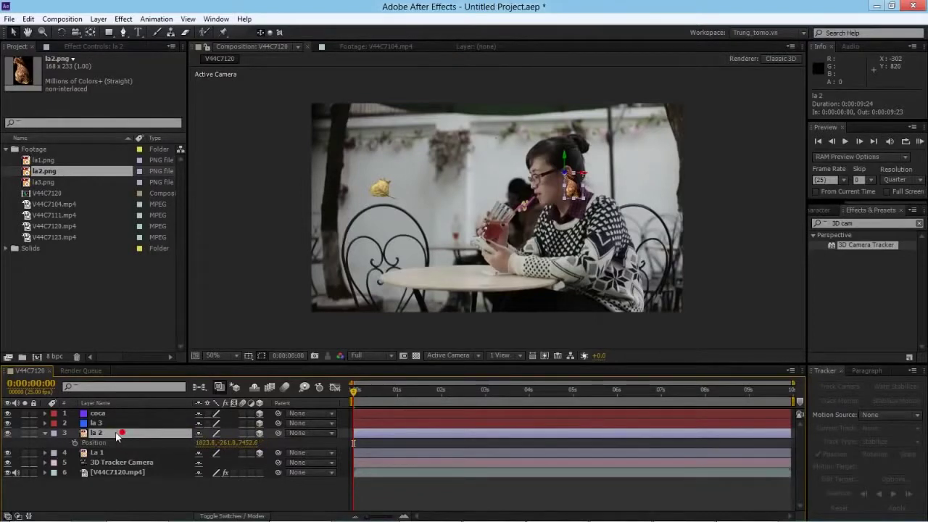
left_click(45, 433)
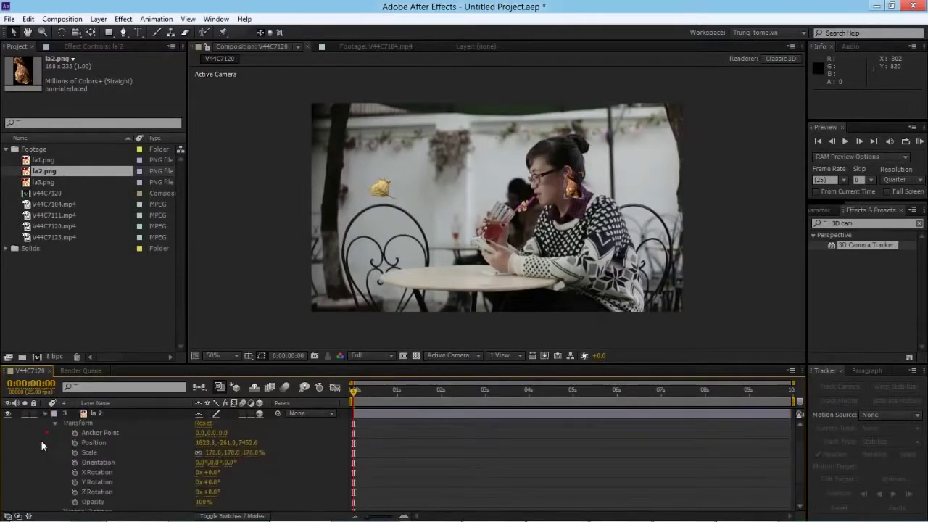
left_click_drag(202, 432, 82, 436)
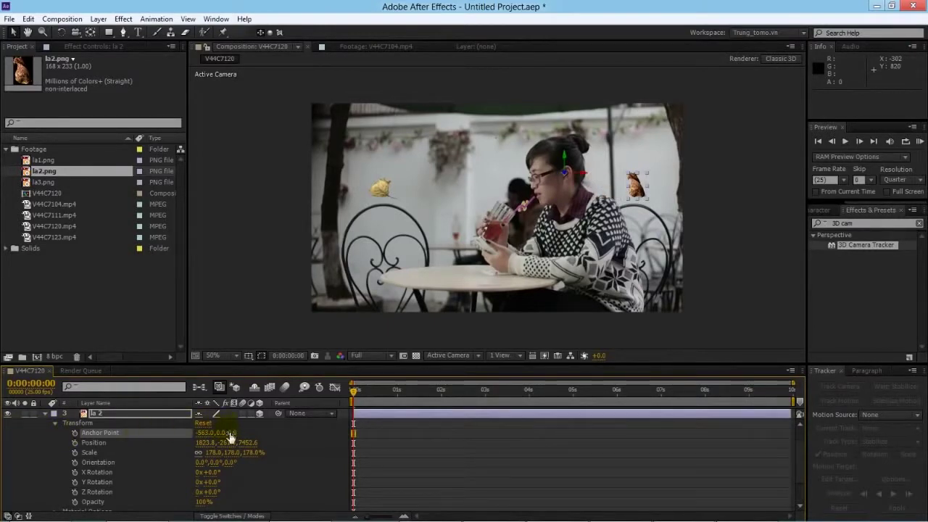
left_click_drag(223, 433, 466, 433)
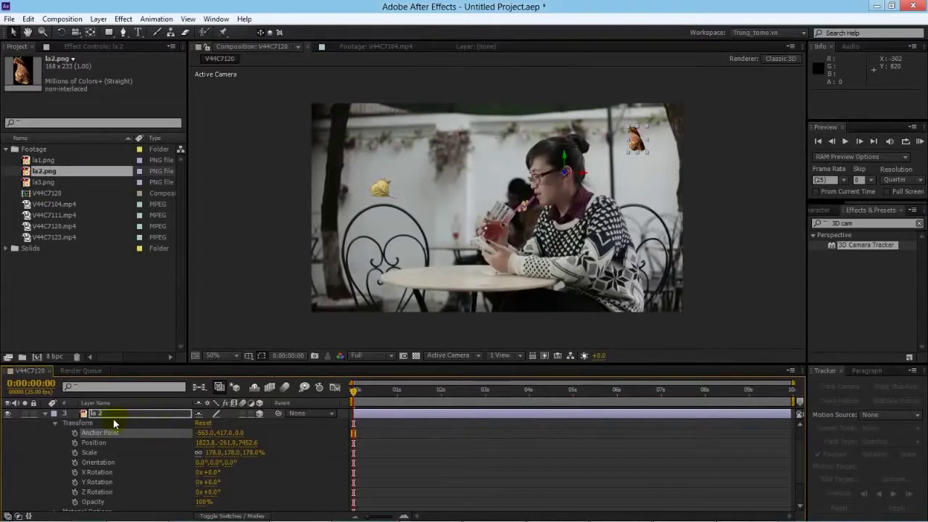
- Set la 2's orientation to 39°, 12°, 0° and check the leaf's motion through the composition
mouse_move(219, 469)
left_mouse_down()
mouse_move(207, 463)
mouse_move(226, 462)
left_mouse_up()
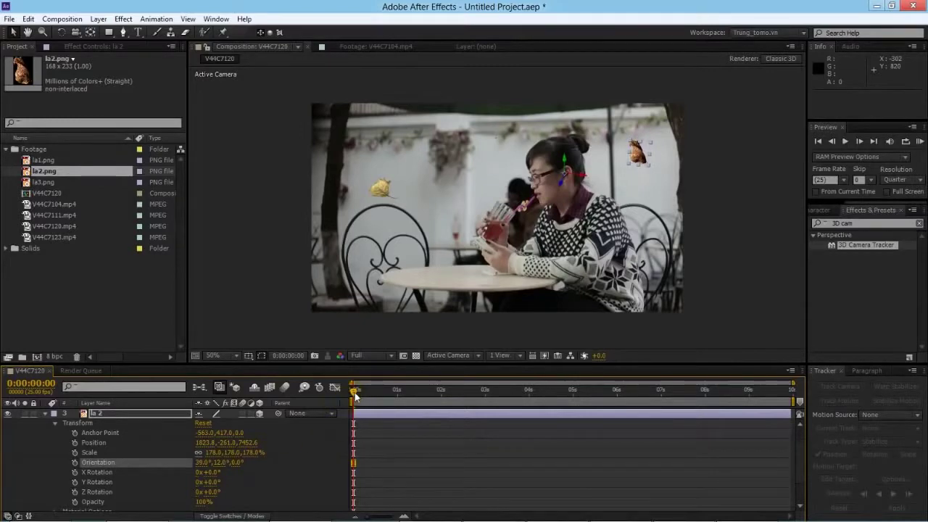
left_click(487, 391)
left_click_drag(529, 391, 780, 392)
left_click_drag(686, 377, 352, 391)
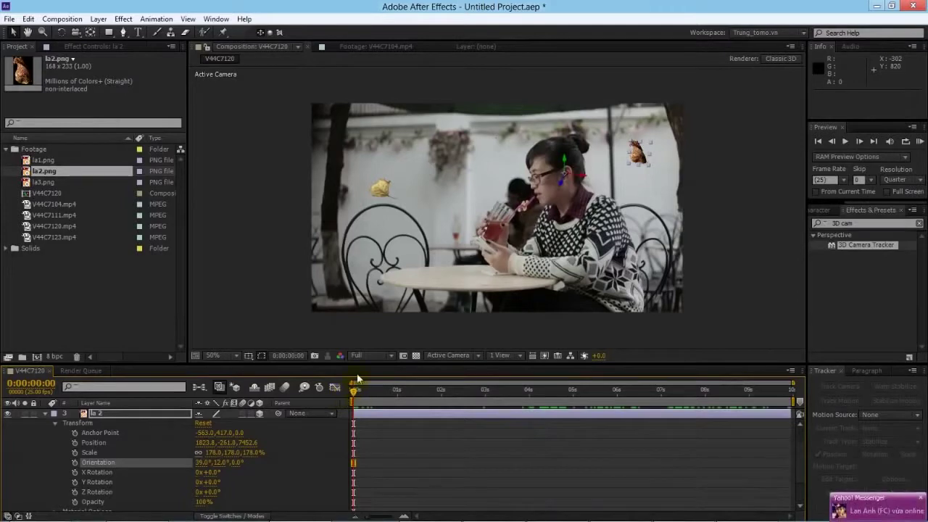
scroll(26, 436, "up", 2)
left_click(45, 430)
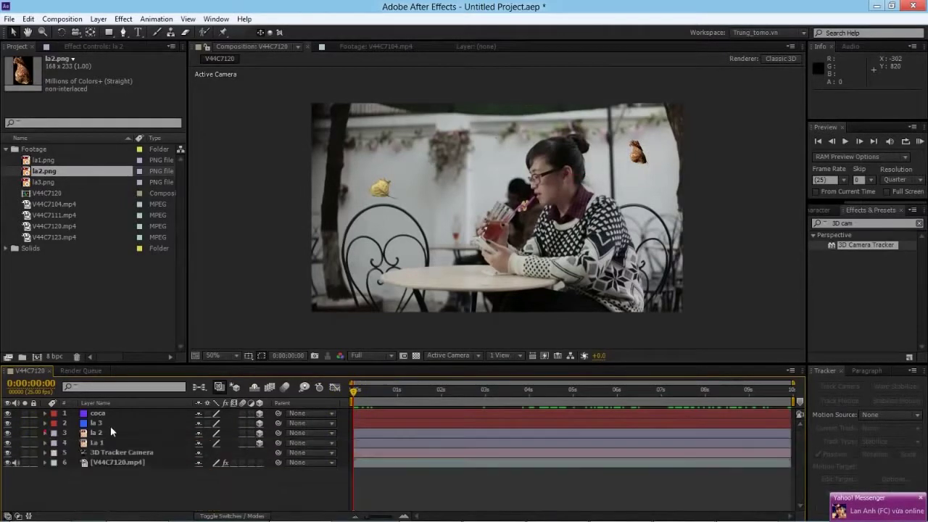
- Replace the source of the la 3 null with la3.png and set the layer's opacity to 100%
left_click(110, 426)
left_click(49, 183)
key("ctrl+alt+slash")
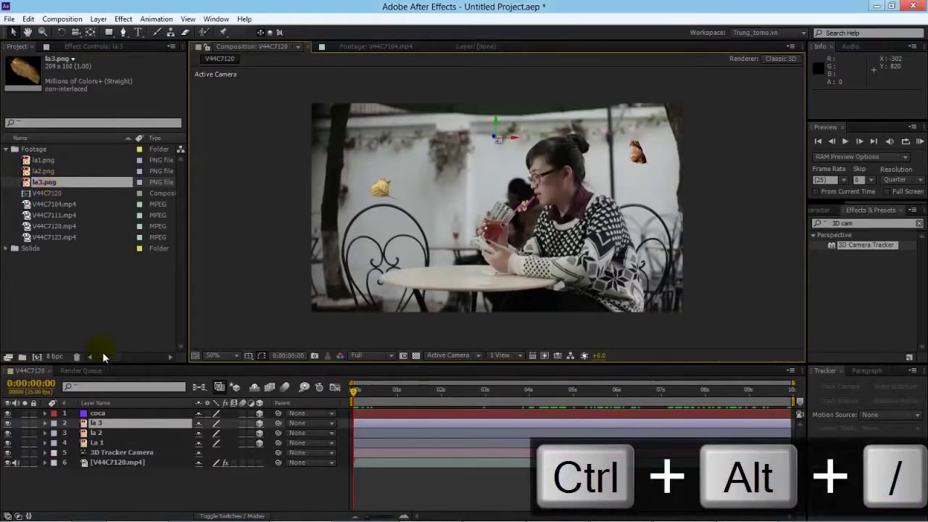
key("t")
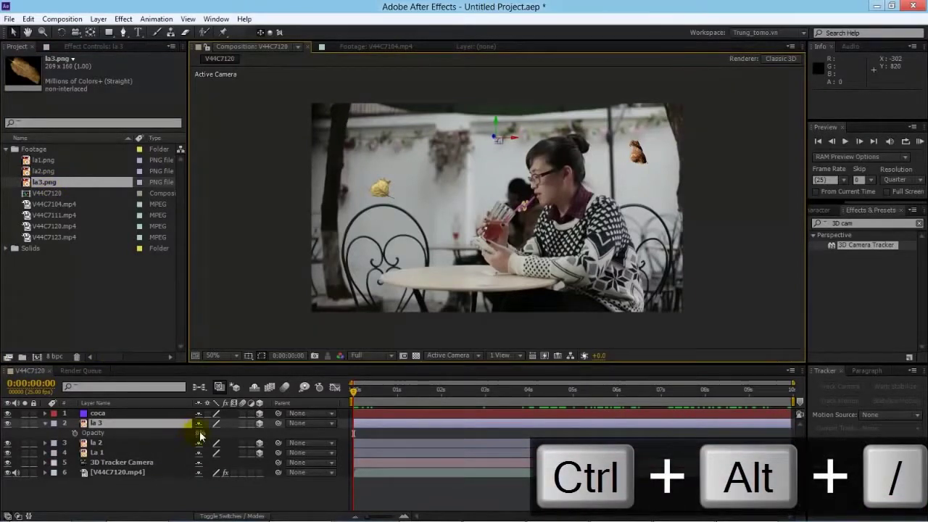
left_click_drag(200, 434, 209, 433)
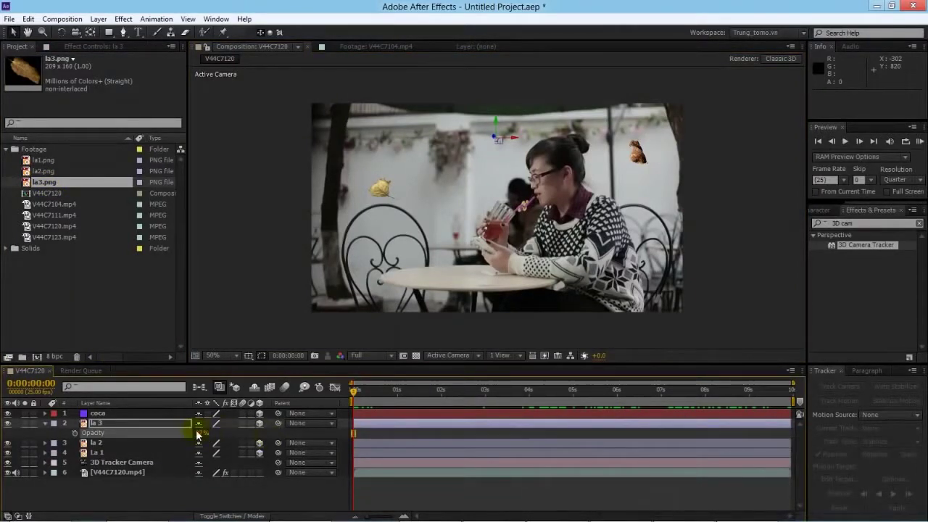
- Scale the la 3 leaf layer uniformly to 222%
left_click(45, 422)
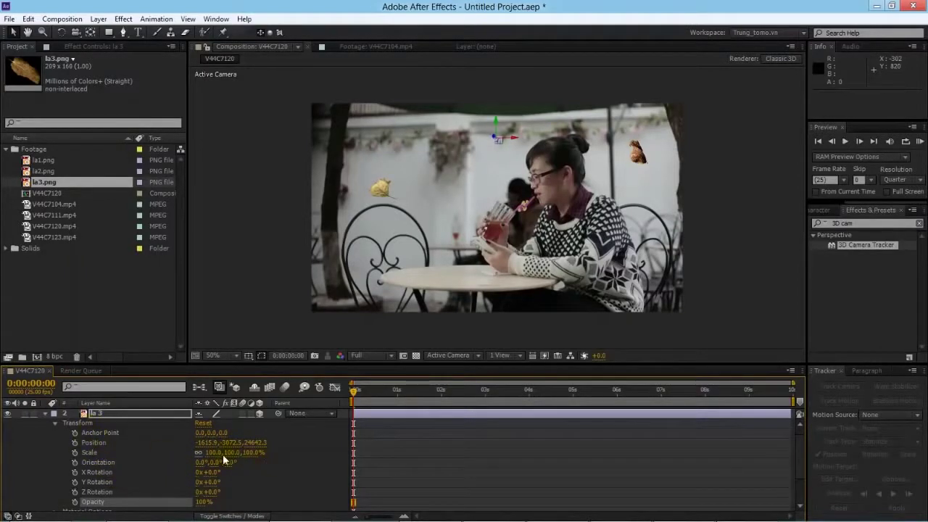
left_click_drag(215, 453, 268, 441)
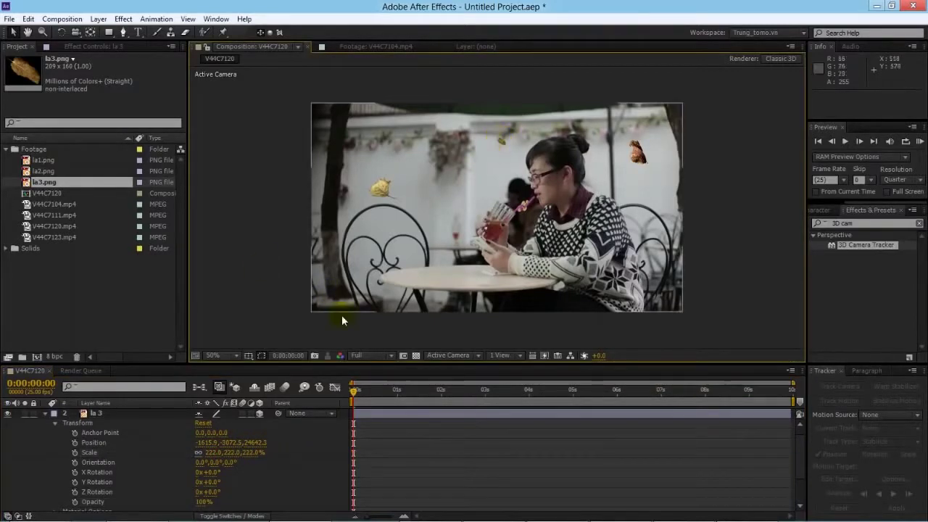
- Set la 3's anchor point to 251, 0, 814 and check the leaf's motion up to about 0:00:06:23
left_click_drag(204, 433, 321, 435)
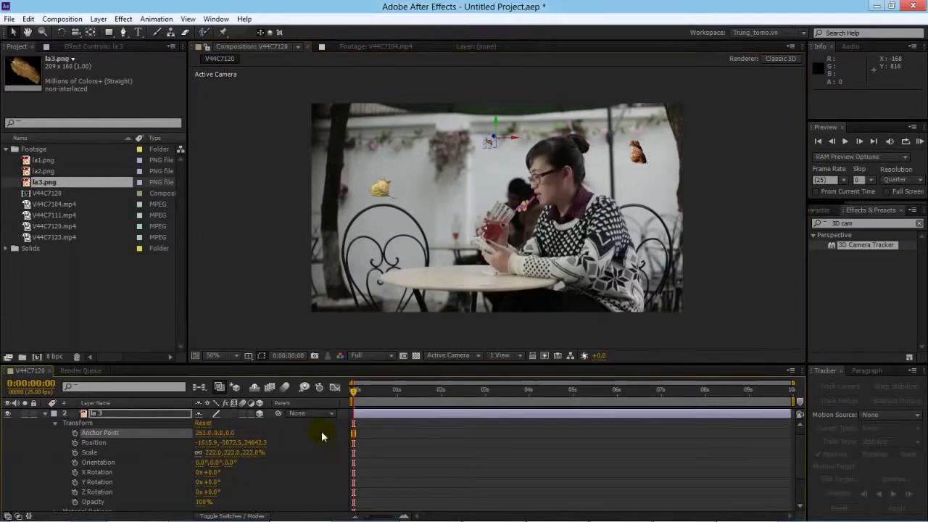
left_click_drag(232, 433, 703, 437)
left_click_drag(593, 460, 530, 458)
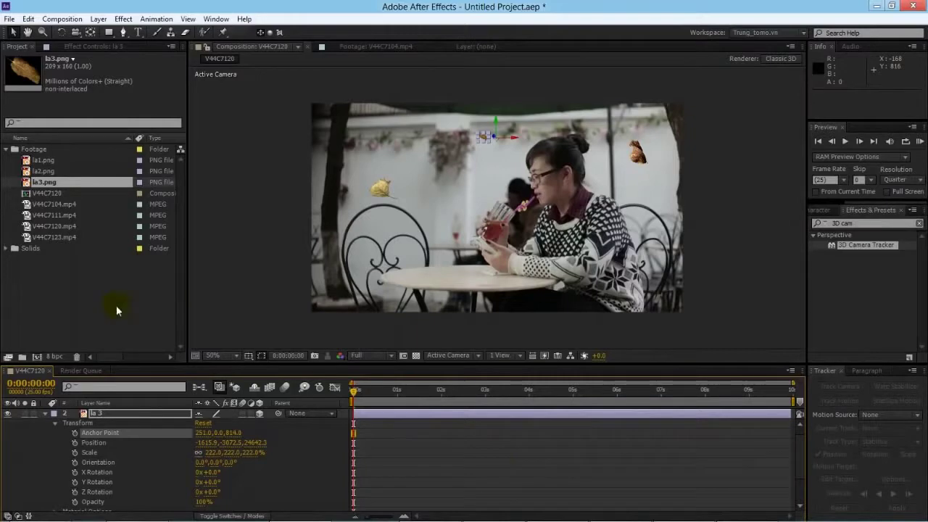
left_click(253, 292)
left_click_drag(355, 390, 657, 384)
left_click(511, 233)
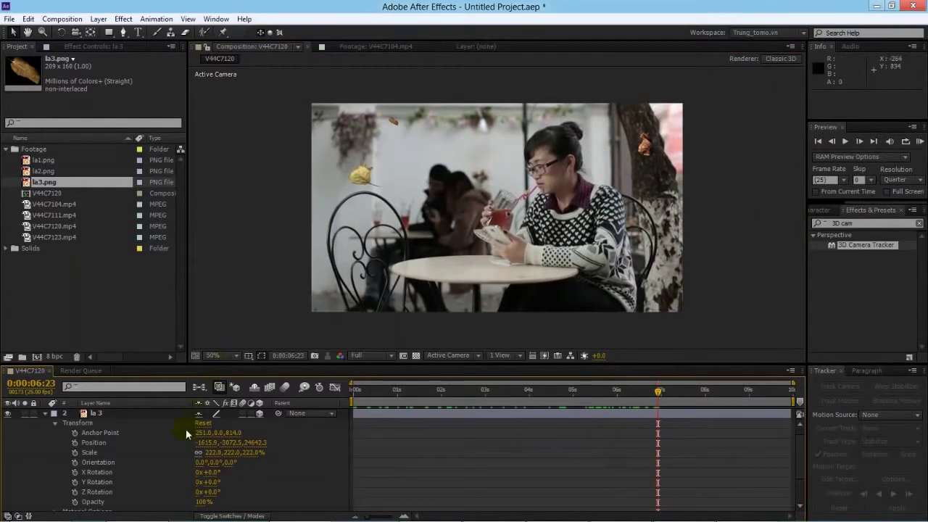
- Readjust la 3's anchor point to -573, -433, 1631, judging the leaf's placement near the end of the clip at 0:00:09:16
left_click(45, 413)
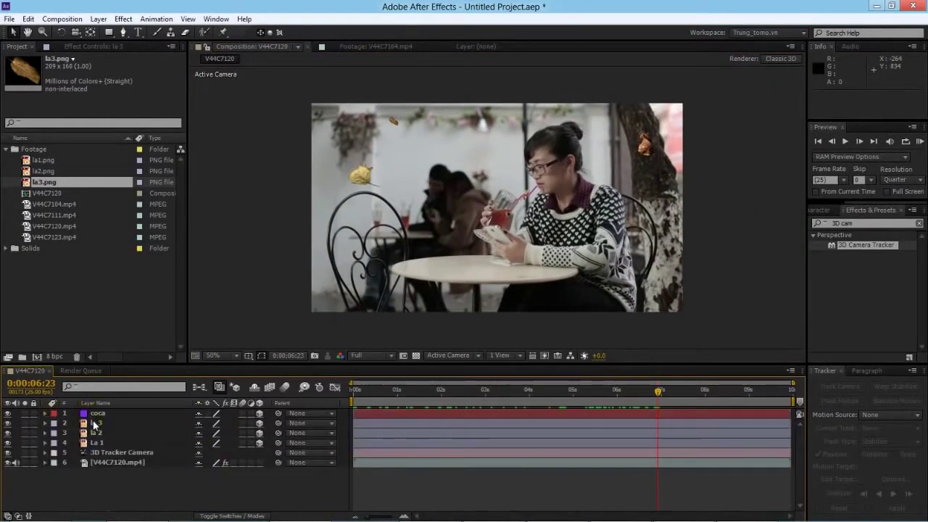
left_click(93, 423)
key("p")
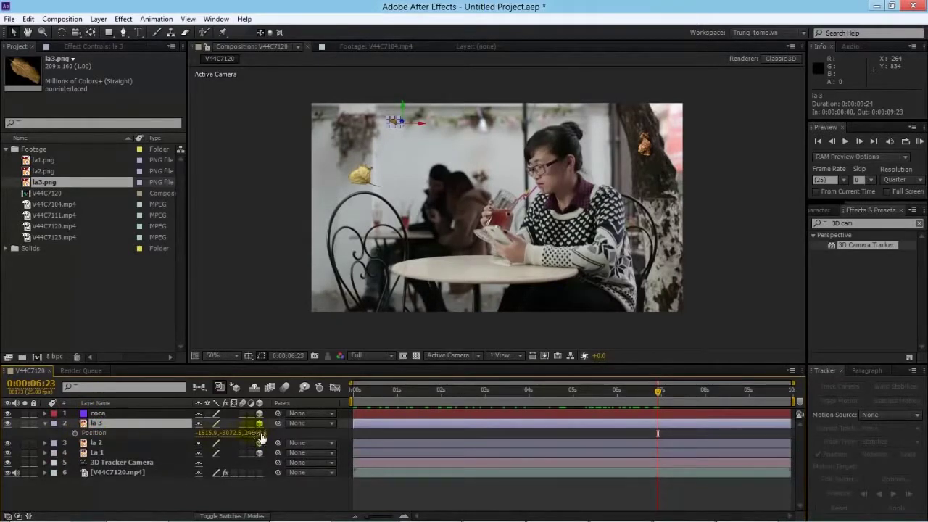
key("a")
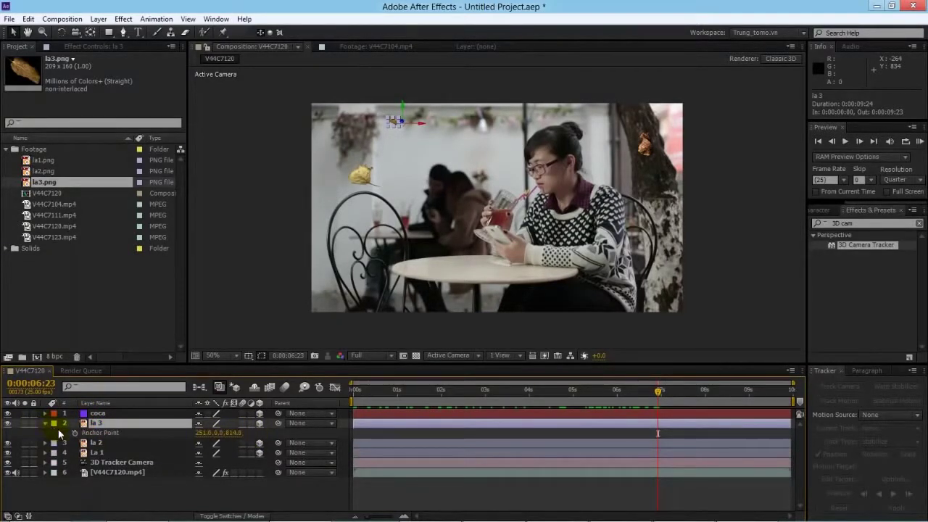
left_click_drag(229, 433, 620, 424)
left_click_drag(568, 391, 776, 389)
left_click_drag(222, 434, 101, 467)
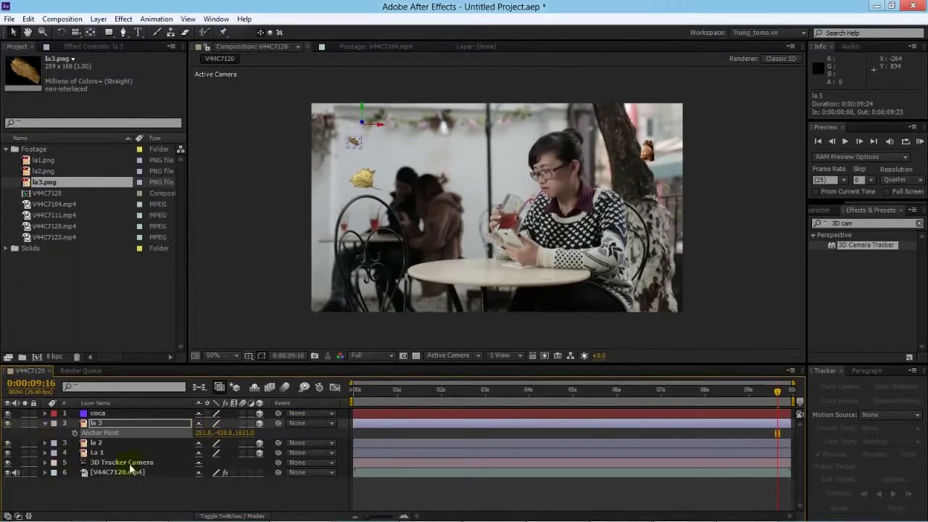
left_click_drag(208, 434, 14, 434)
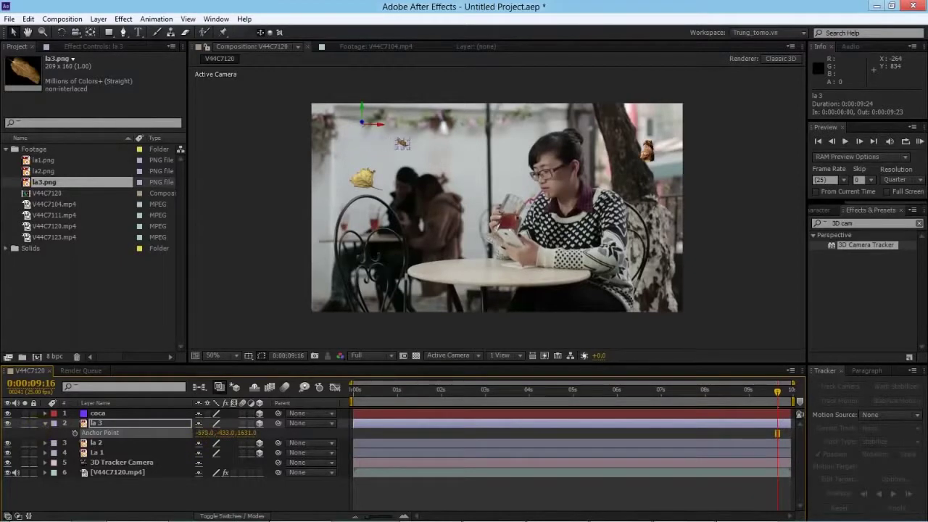
- Set la 3's anchor point X value to 33 at 0:00:00:17 and review the leaf's motion through the composition
mouse_move(374, 395)
left_mouse_down()
mouse_move(353, 395)
mouse_move(383, 395)
left_mouse_up()
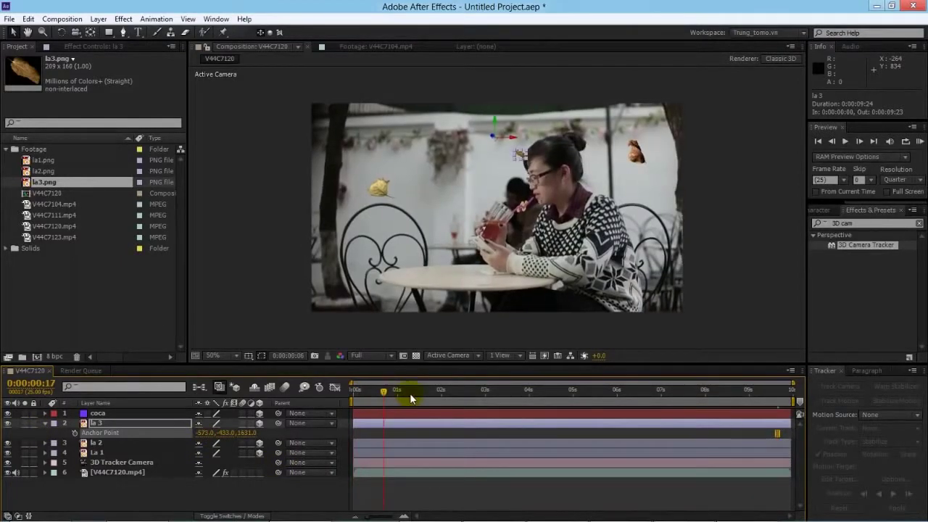
left_click_drag(209, 433, 246, 432)
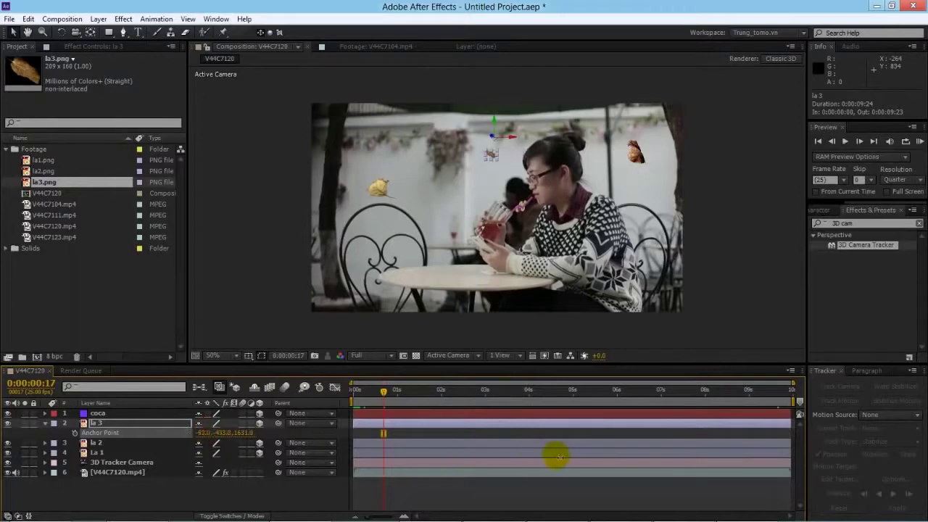
left_click(522, 501)
left_click_drag(383, 395, 798, 386)
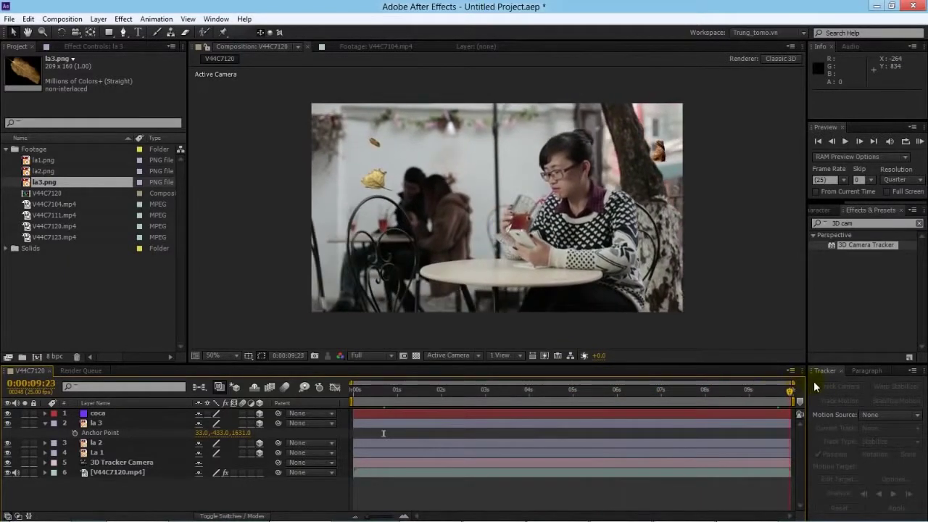
left_click(636, 391)
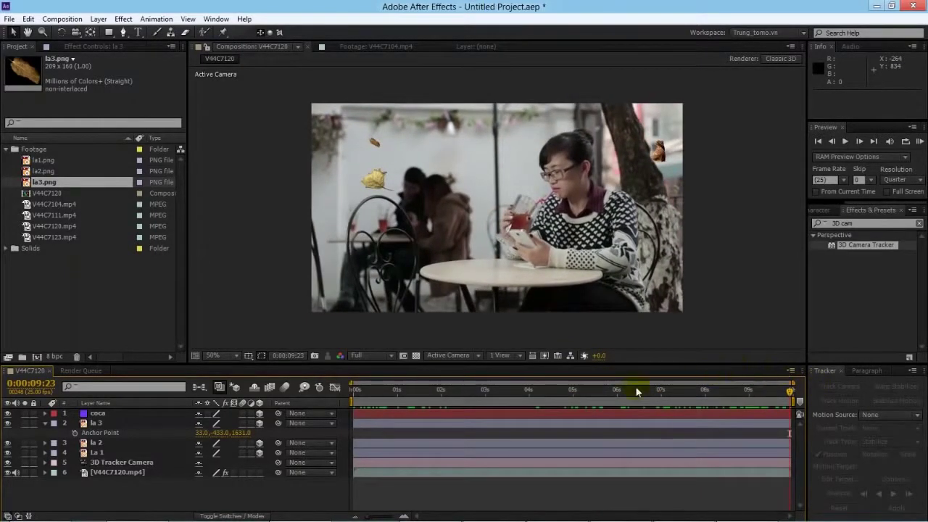
left_click_drag(394, 398, 331, 387)
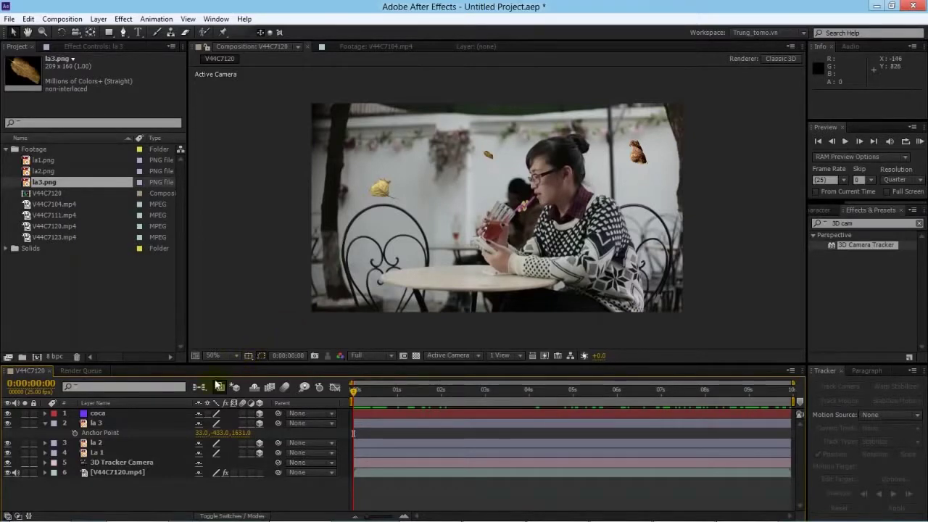
- Create a new black 1280 x 720 px solid layer named 3D element
left_click(100, 423)
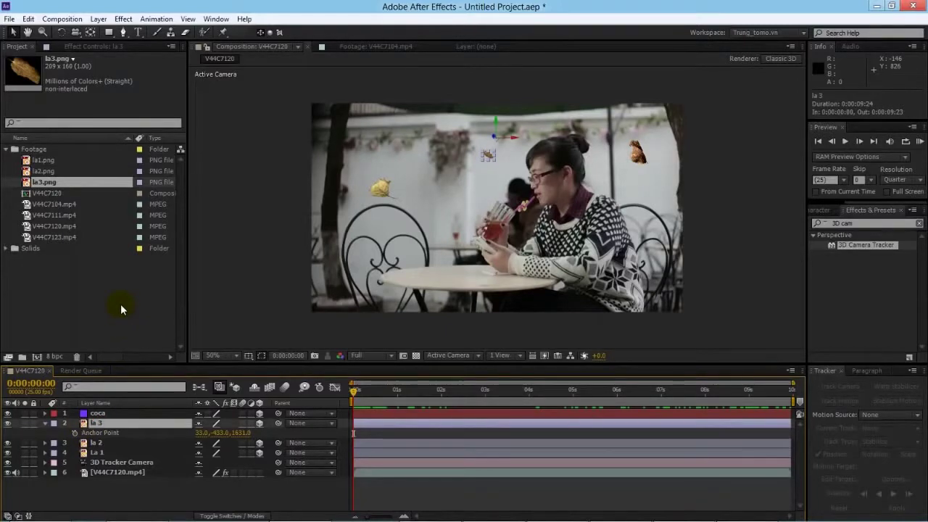
left_click(97, 19)
mouse_move(114, 33)
left_click(120, 19)
left_click(99, 19)
mouse_move(115, 32)
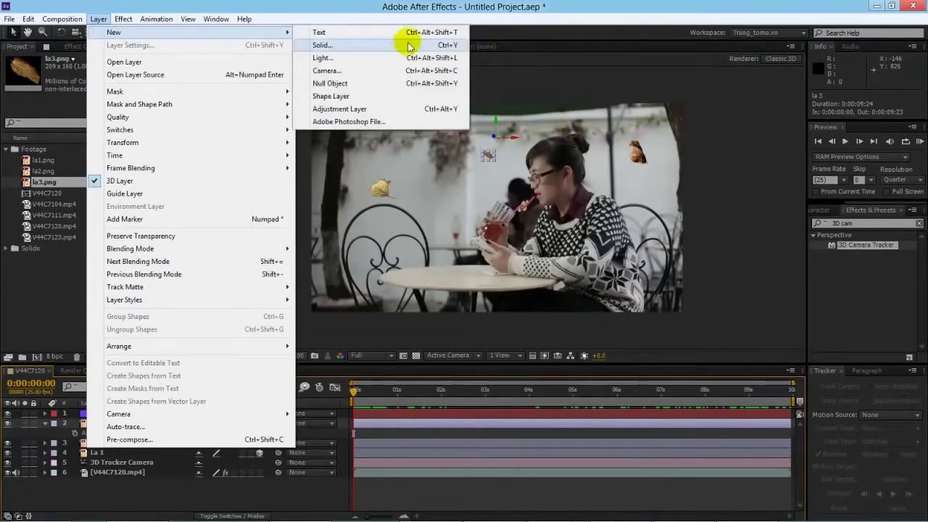
left_click(360, 46)
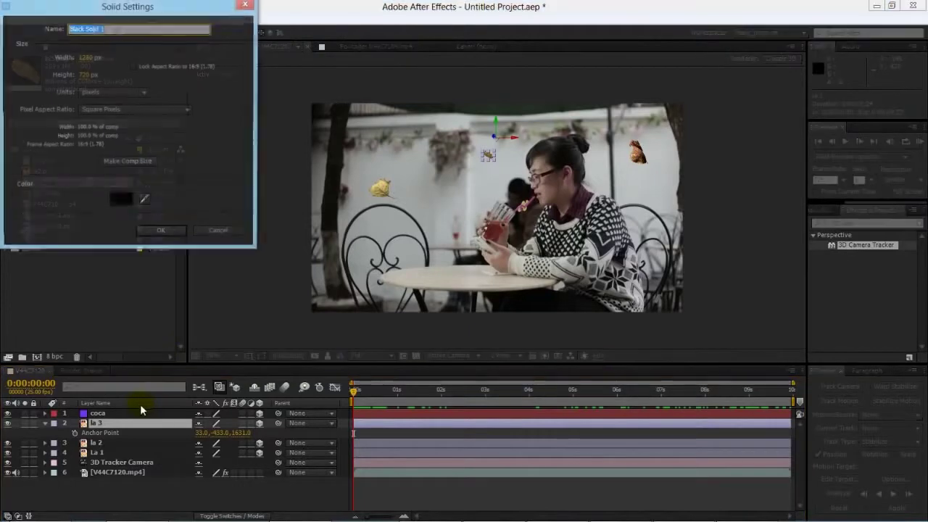
type("3D element")
key("Return")
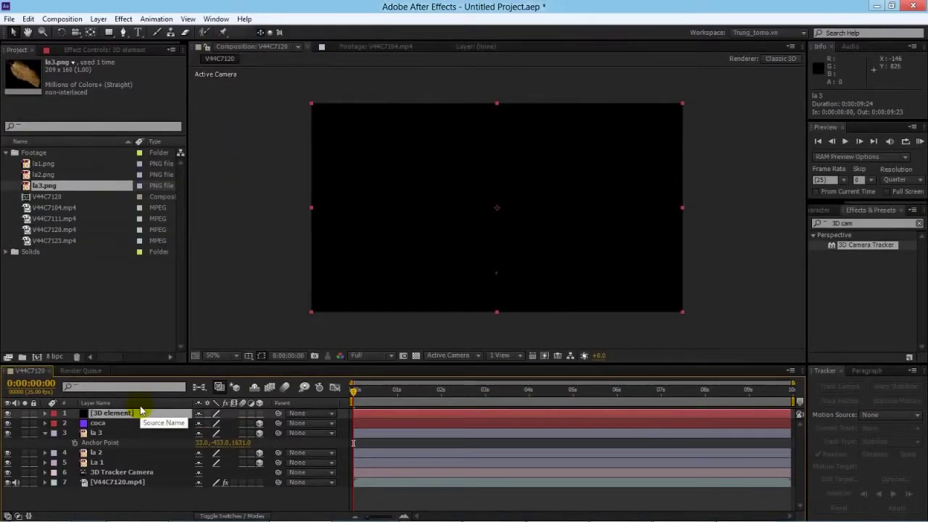
- Try to find the Element effect by searching the effects for "3d el"
left_click(918, 223)
left_click(900, 223)
type("3d el")
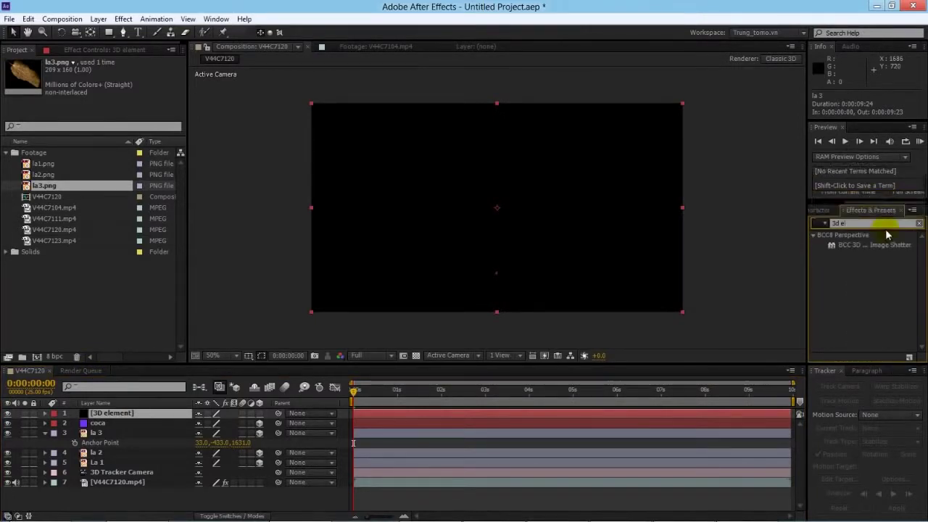
key("BackSpace")
key("BackSpace")
key("BackSpace")
key("BackSpace")
key("BackSpace")
type("3D e")
key("BackSpace")
key("BackSpace")
- Search the effects for "eleme" and apply the Video Copilot Element effect to the 3D element solid
type("el")
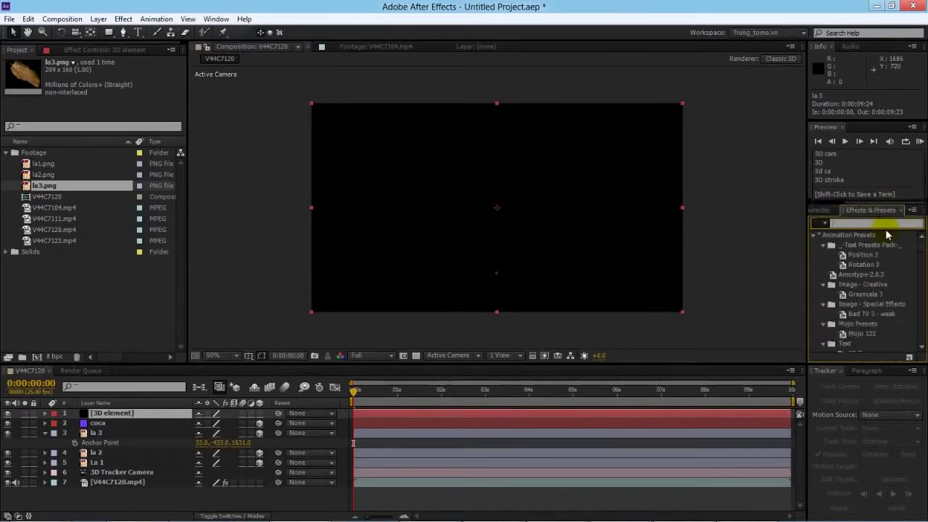
type("eme")
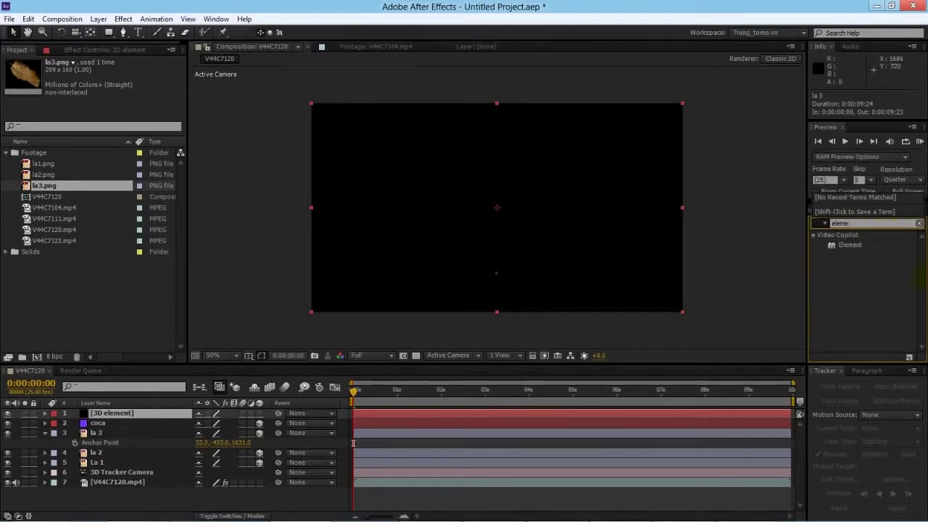
left_click_drag(835, 247, 106, 420)
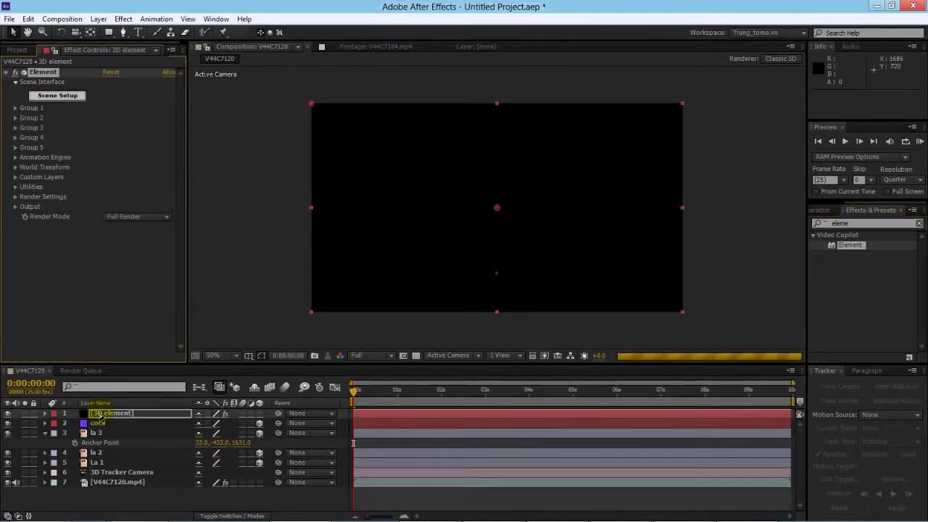
- Open the Element scene setup, add the soda_can model from the Starter_Pack folder, and rotate its preview
left_click(76, 98)
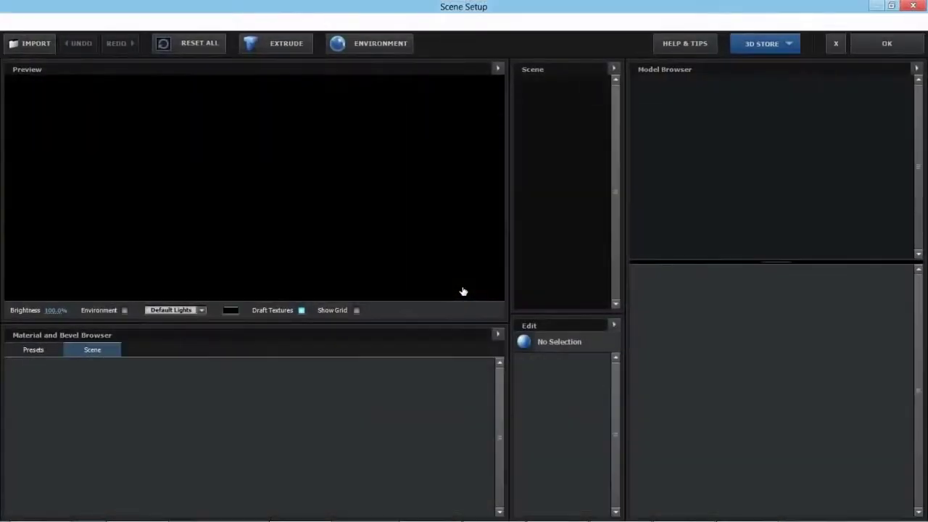
key("Return")
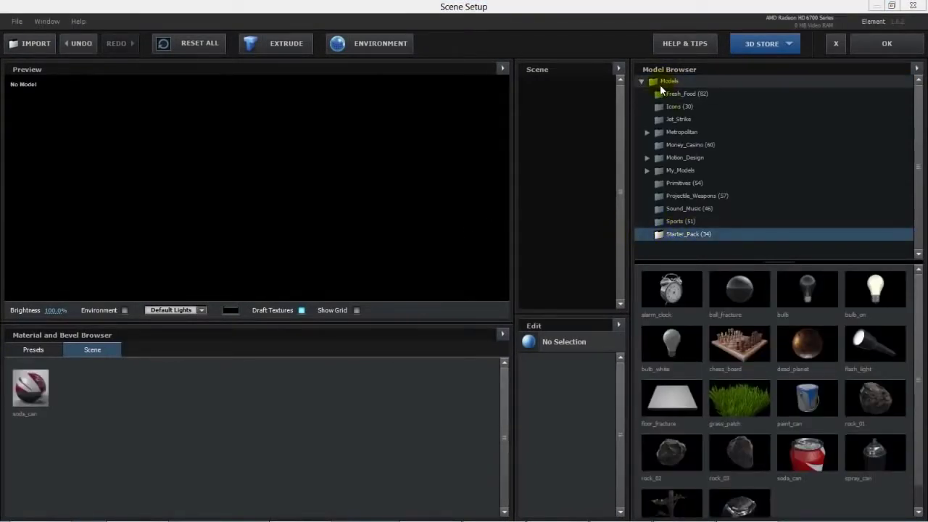
left_click(668, 236)
left_click(800, 459)
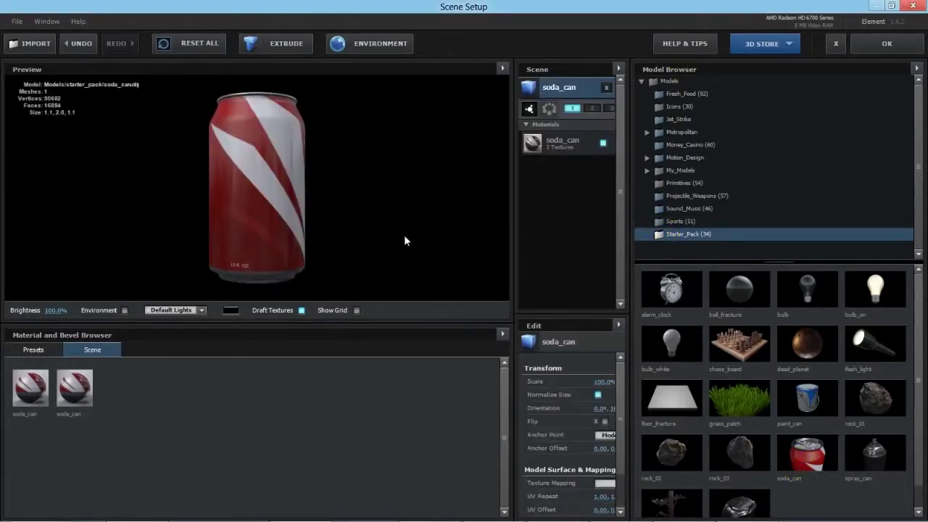
left_click_drag(292, 171, 339, 179)
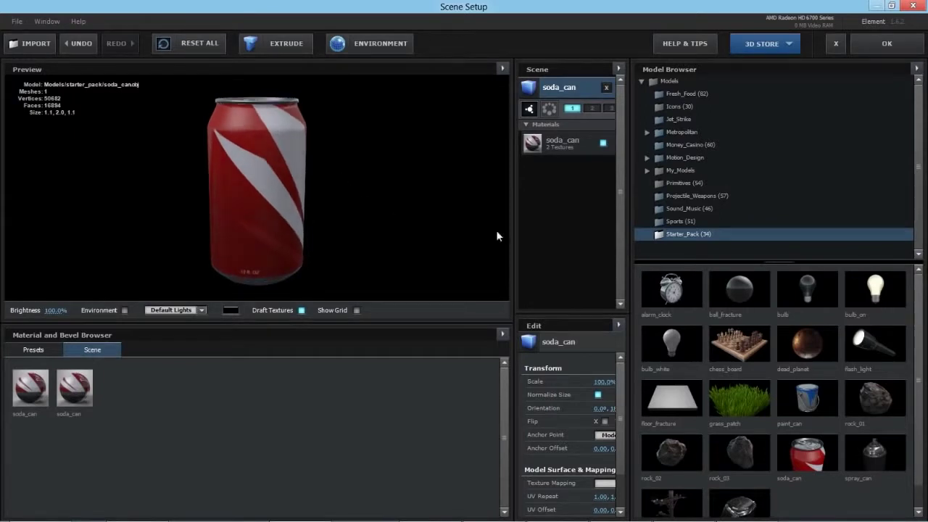
- Add the liquid_15 model from the Motion_Design Liquids folder and apply the Shiny material preset to it
left_click(648, 157)
double_click(692, 155)
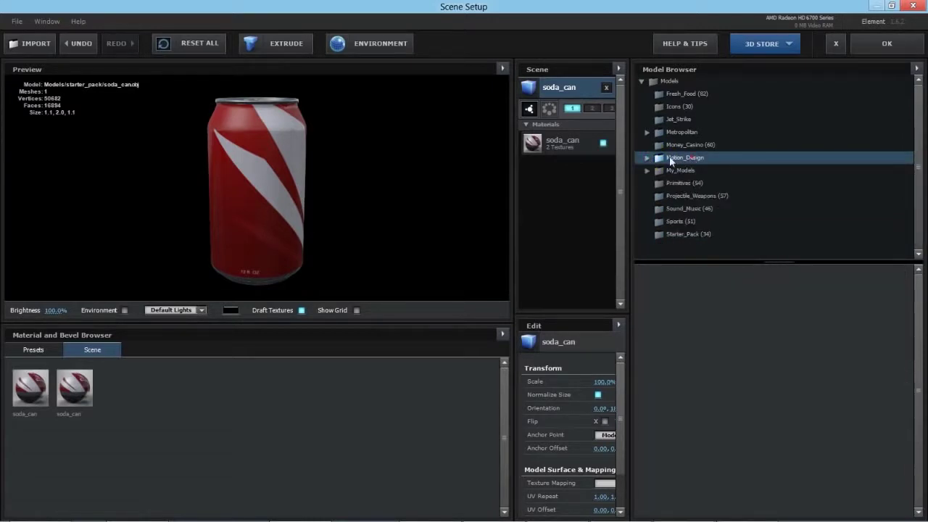
left_click(645, 157)
scroll(748, 230, "down", 1)
scroll(748, 231, "down", 3)
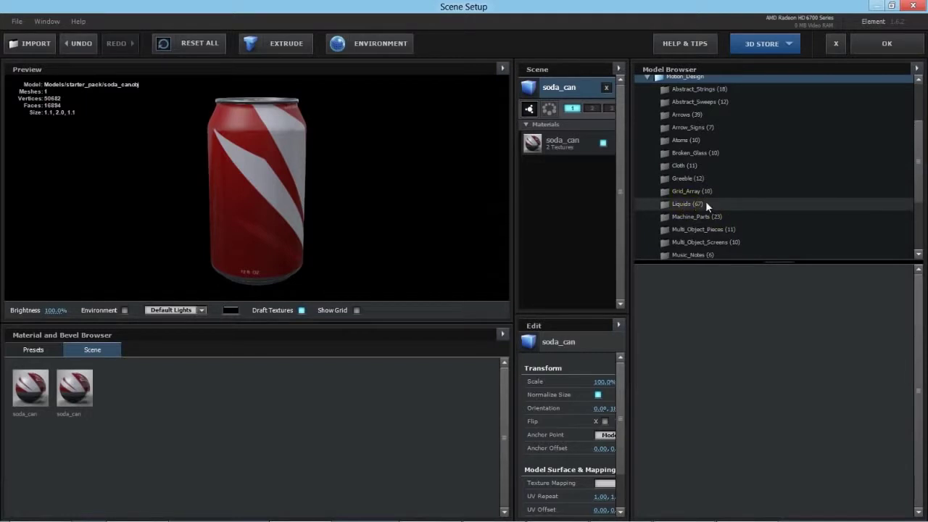
left_click(705, 203)
left_click(809, 465)
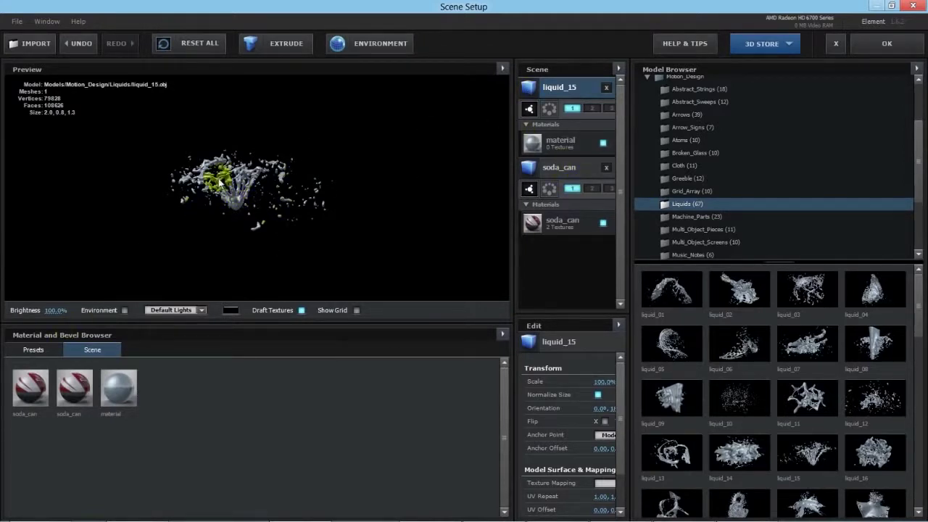
left_click(60, 346)
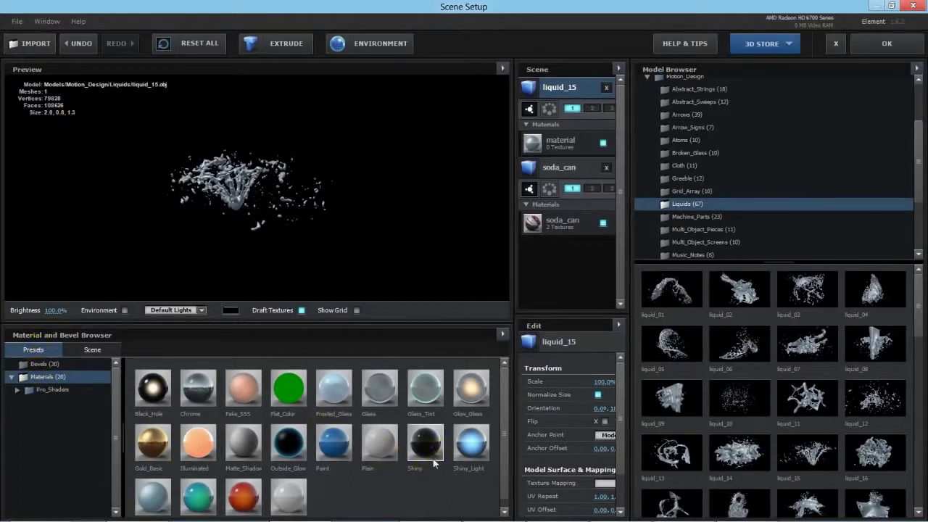
left_click_drag(437, 449, 530, 145)
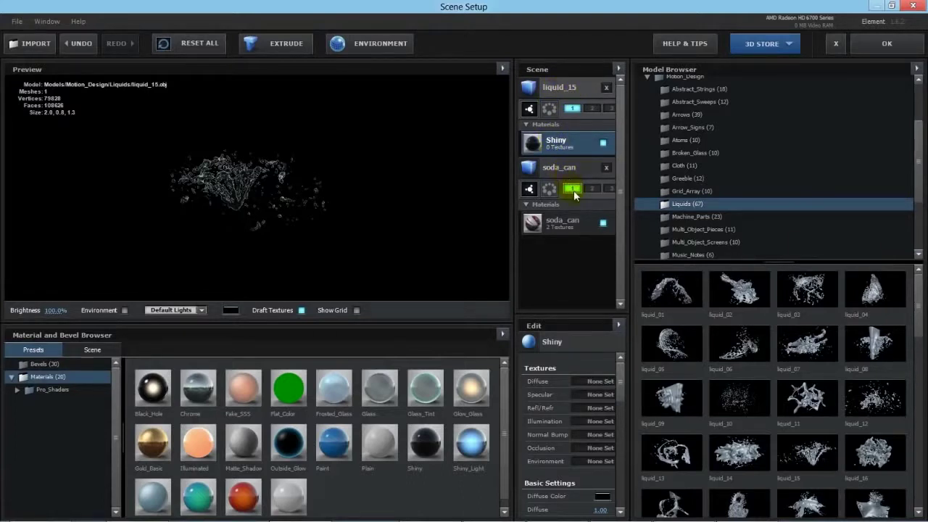
- Assign the soda_can model to group 2 and accept the scene setup
left_click(592, 189)
left_click(600, 221)
left_click(566, 90)
left_click(885, 43)
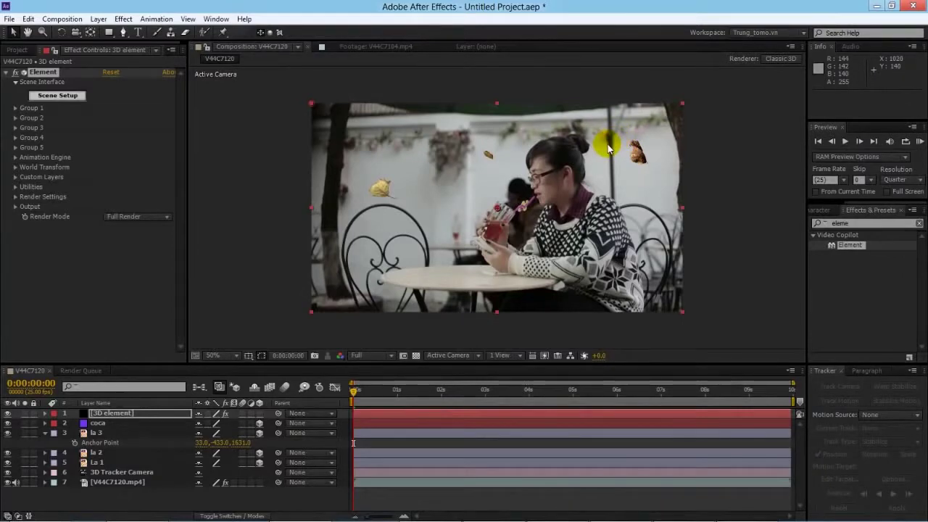
- Show only the Position property of the coca layer in the timeline
left_click(45, 423)
left_click(53, 433)
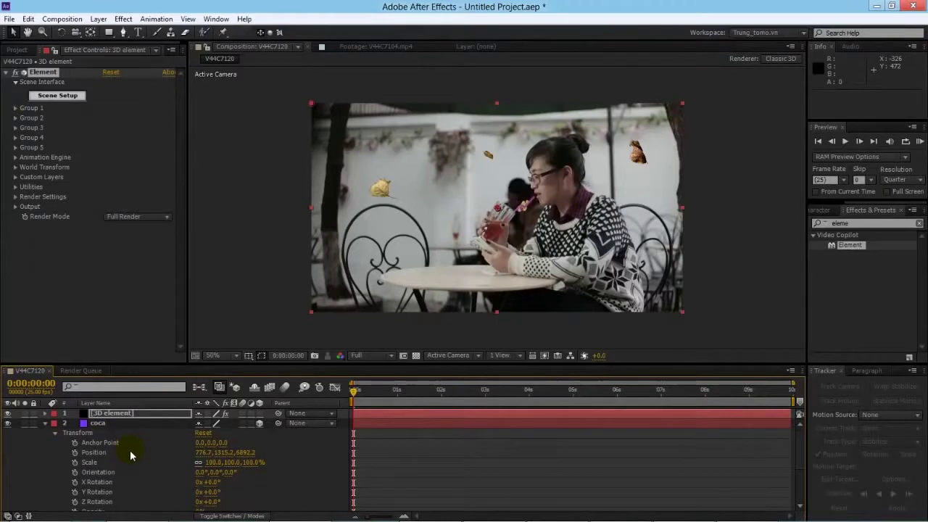
left_click(99, 424)
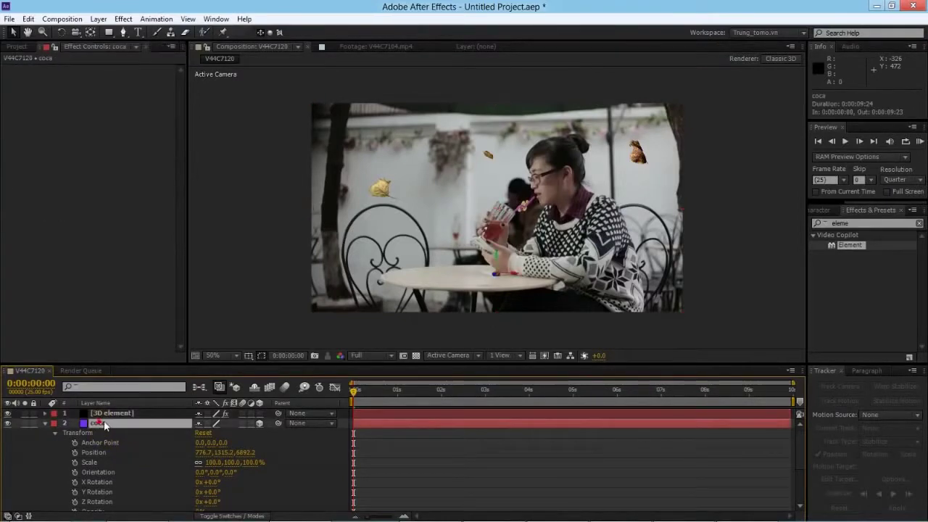
key("Return")
key("u")
key("u")
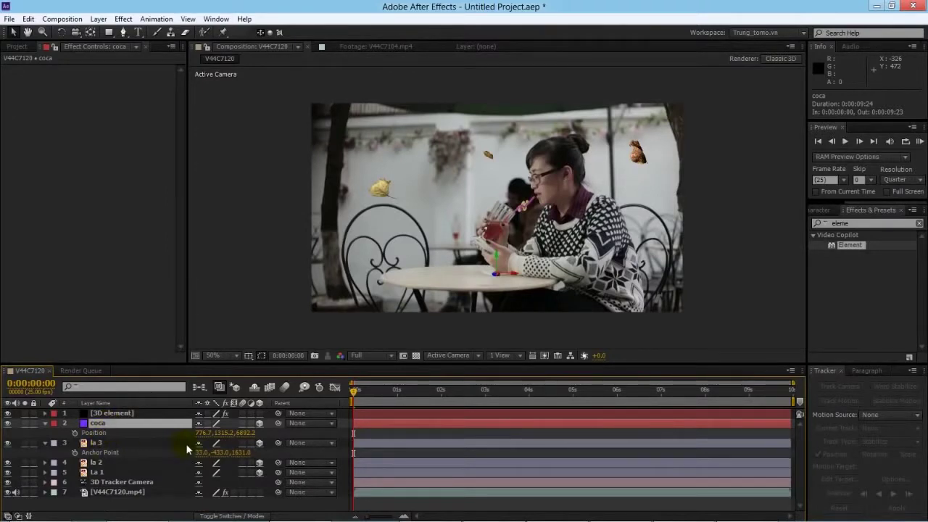
- Set the Group 1 Particle Replicator position of the 3D element layer to X 776, Y 1315 and Z 6892
left_click(109, 413)
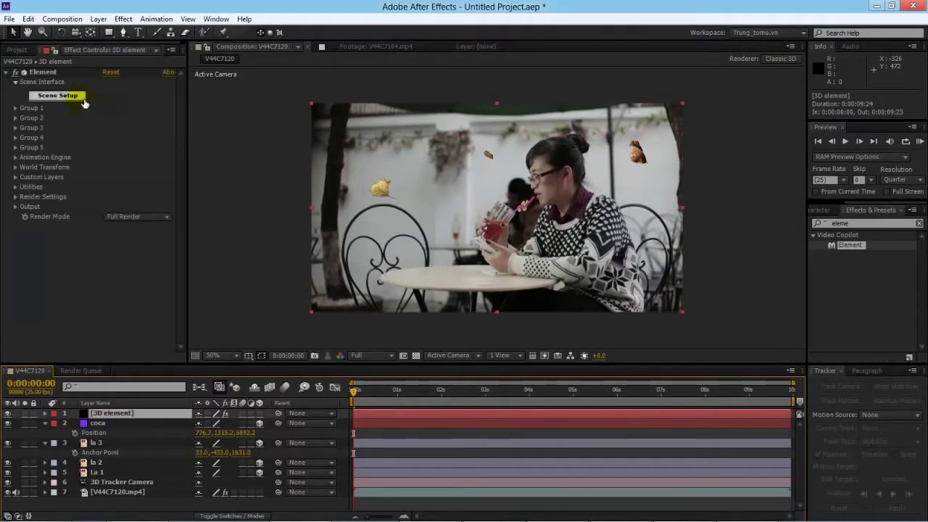
left_click(43, 73)
left_click(16, 109)
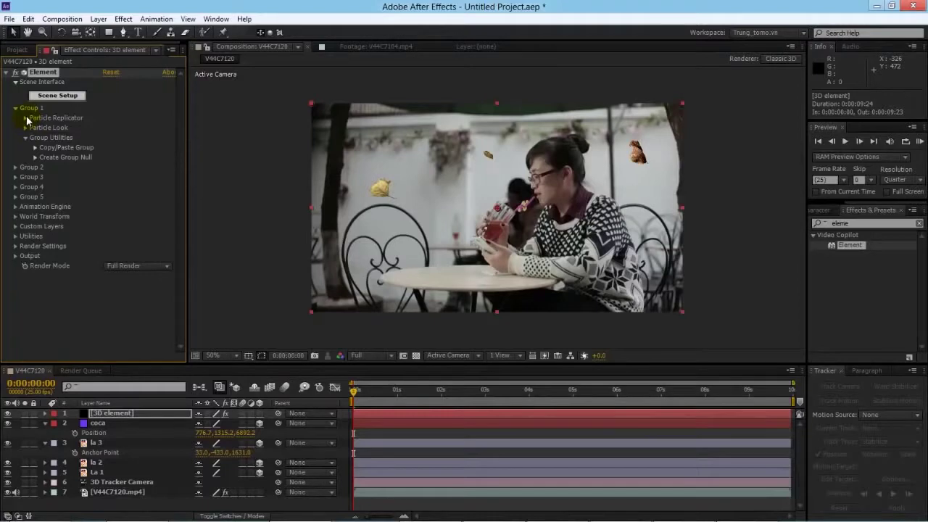
left_click(26, 118)
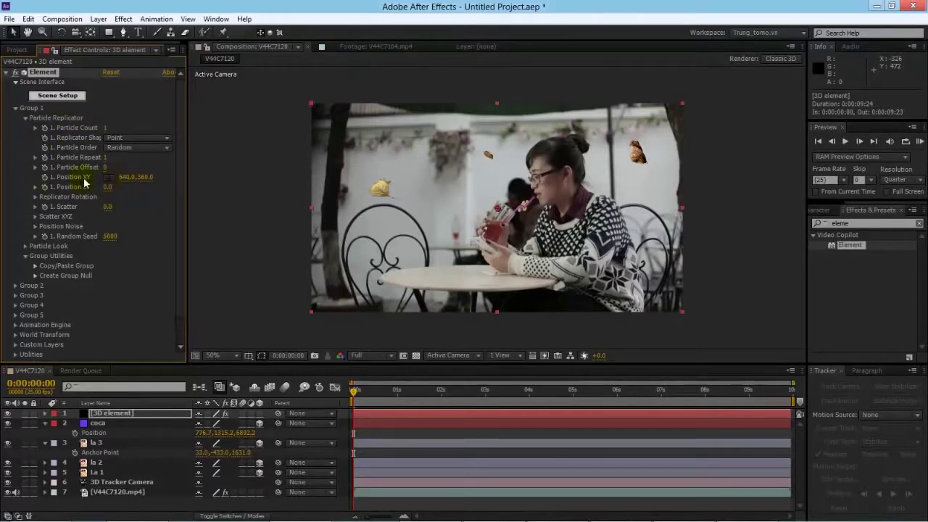
left_click_drag(89, 182, 145, 432)
left_click(130, 178)
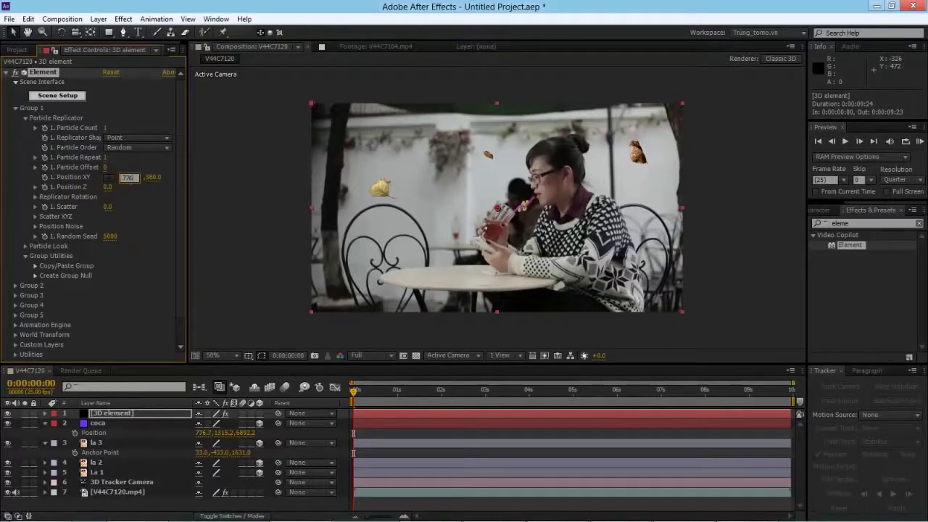
key("Tab")
type("1315")
left_click(112, 189)
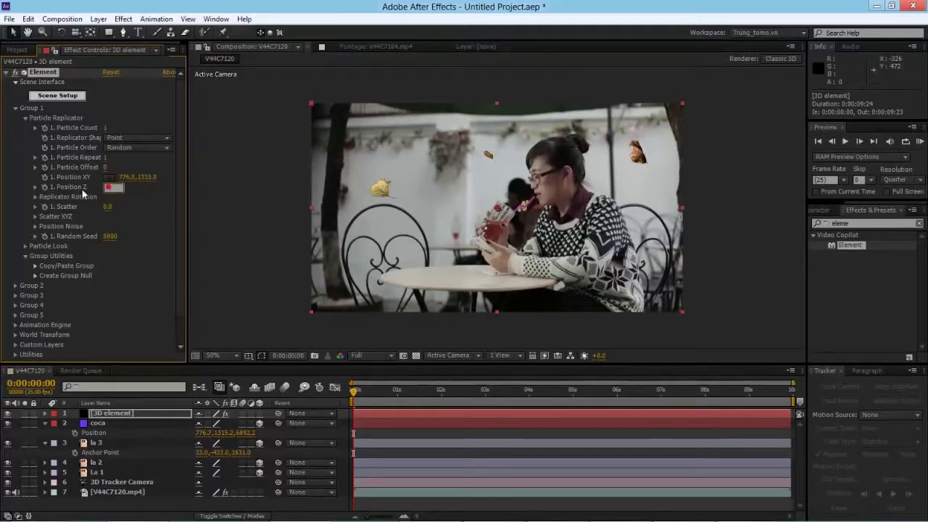
type("6892")
key("Return")
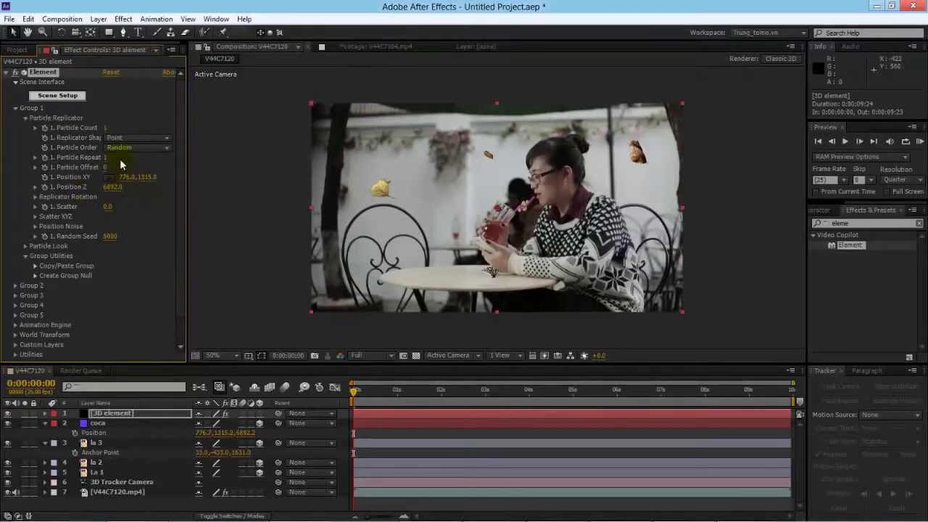
- Increase the Group 1 Particle Size to 14.21 in its Particle Look settings
left_click(510, 286)
left_click(27, 247)
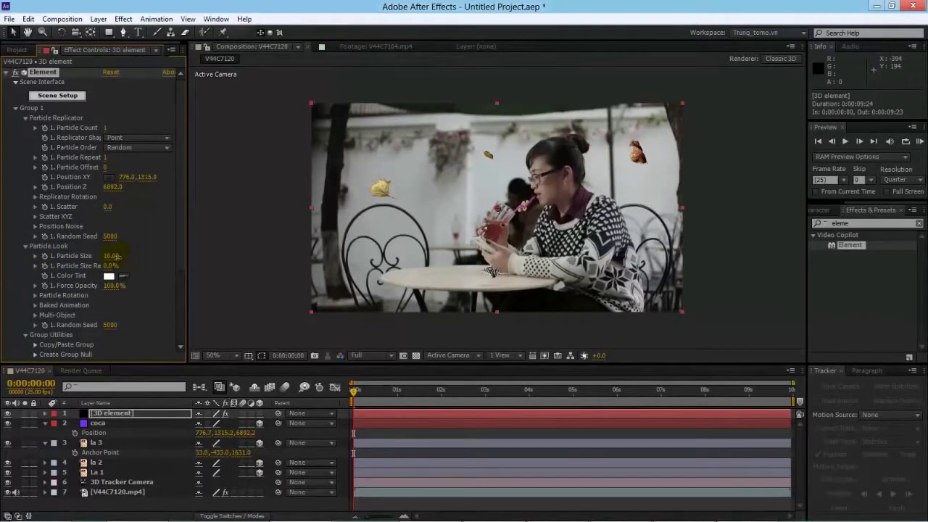
left_click_drag(216, 248, 352, 270)
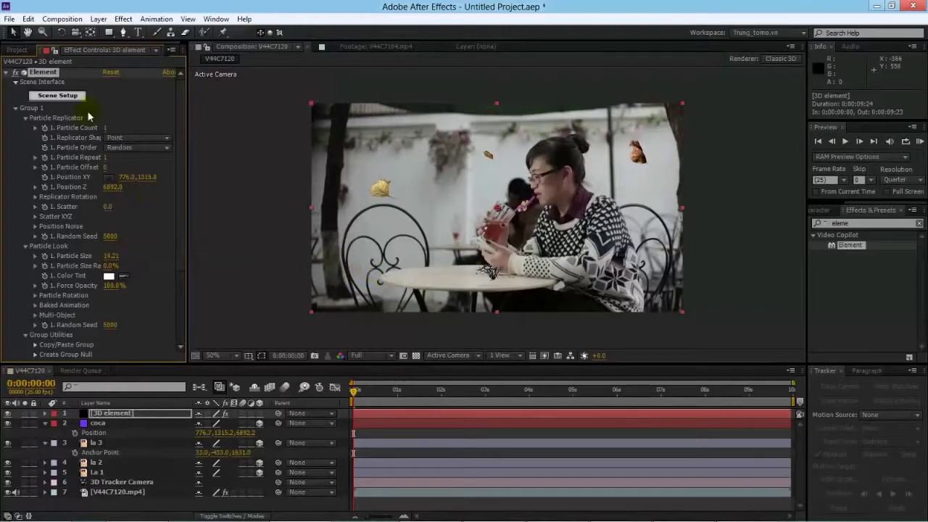
- Set the Group 2 Particle Replicator position to X 776, Y 4648 and Z 6892
left_click(15, 108)
left_click(15, 117)
left_click(25, 127)
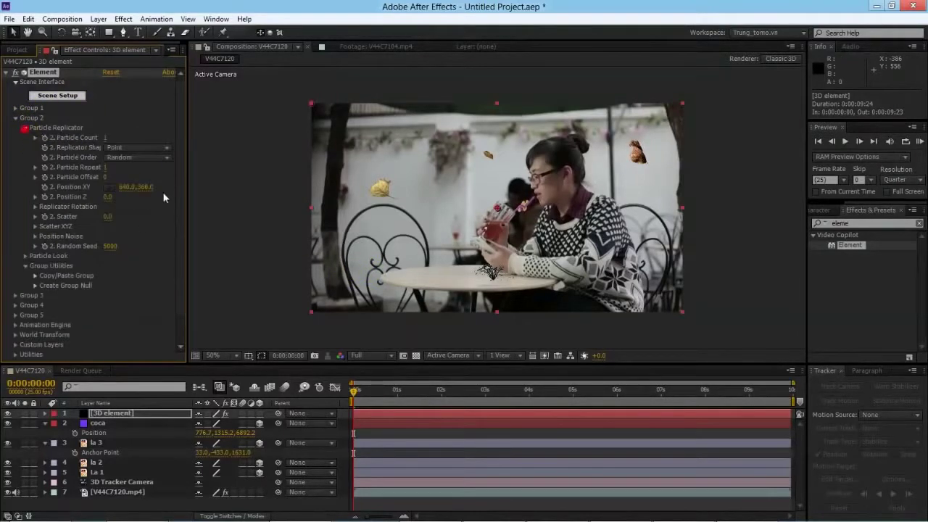
left_click(126, 188)
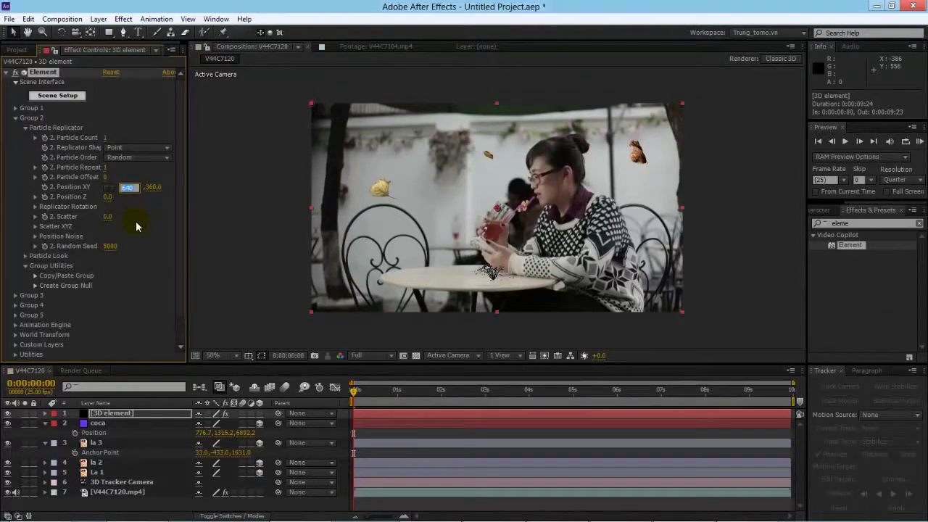
type("776")
key("Tab")
type("4648")
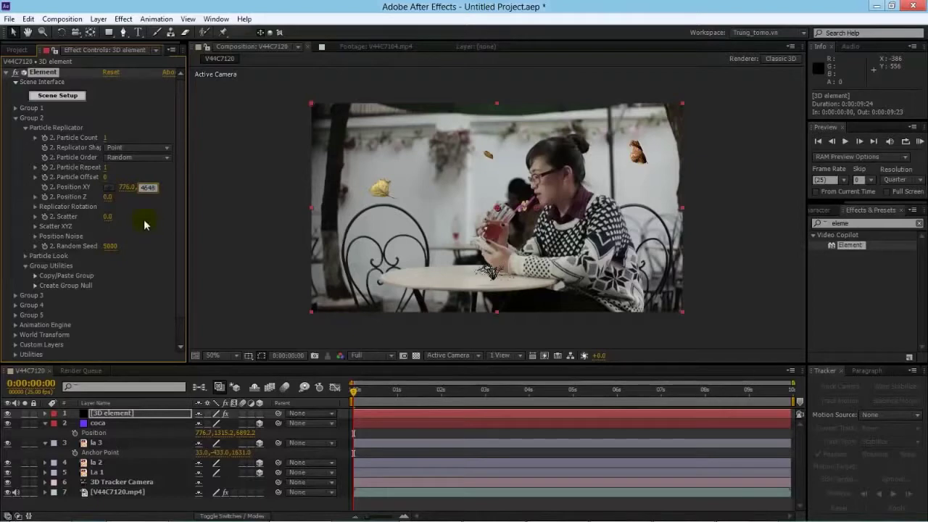
key("Tab")
type("97")
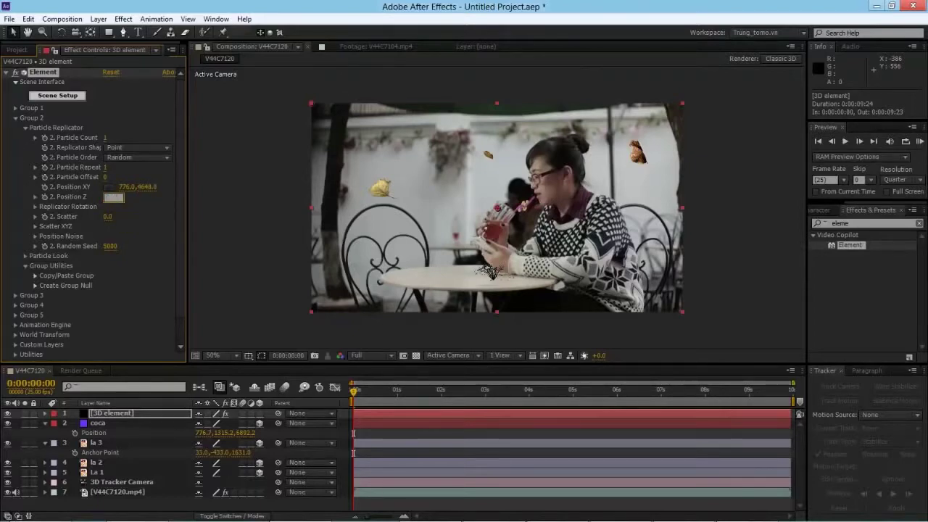
left_click(476, 277)
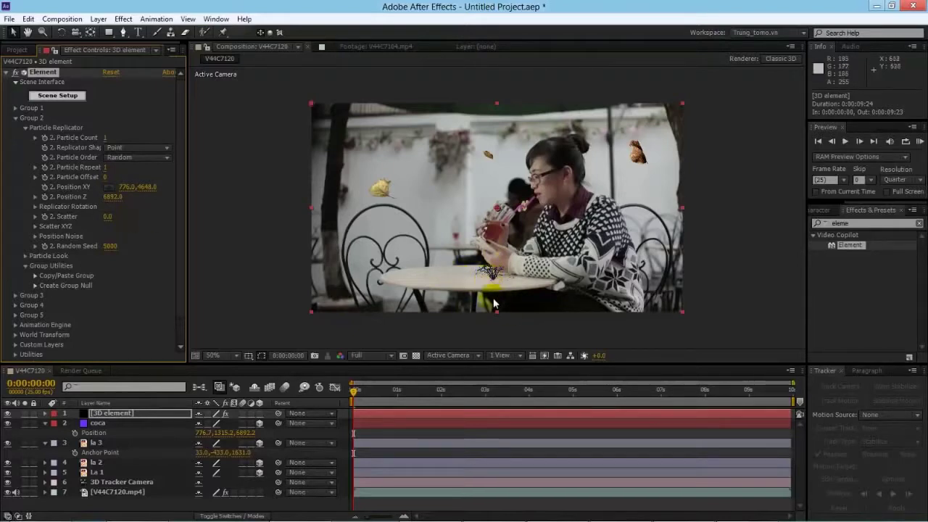
- Set the Y value of the Group 2 position to 1315
left_click(146, 190)
type("4")
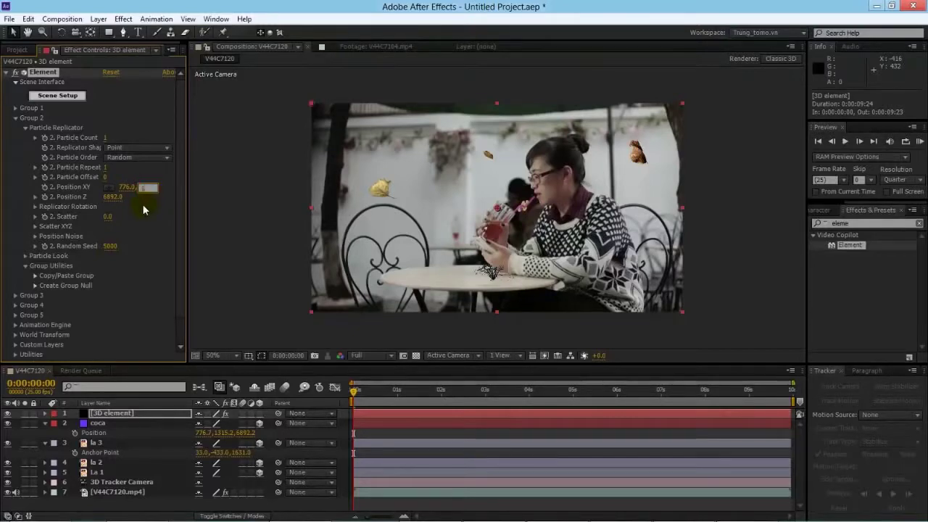
type("315")
key("Return")
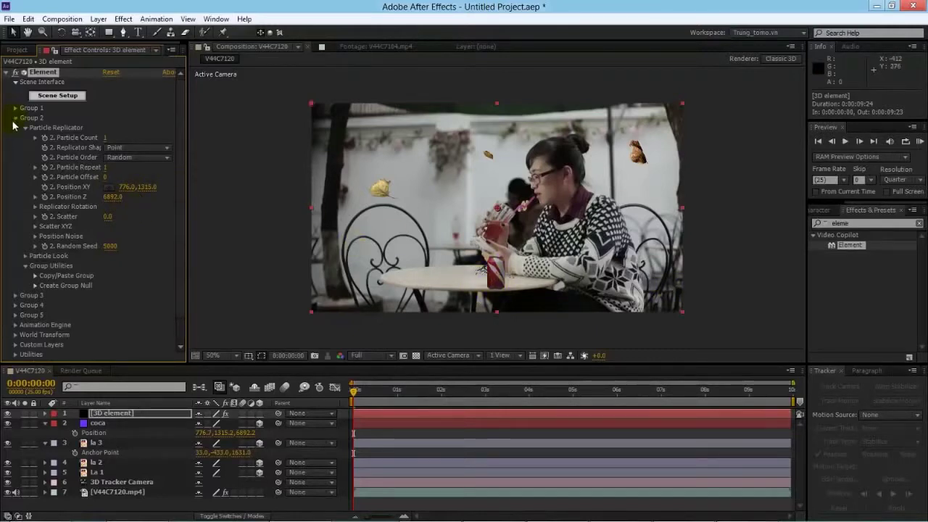
- At the composition's last frame, move the Group 2 soda can on the table to X -74, Y 1196 and Z 7042
left_click_drag(356, 394, 793, 395)
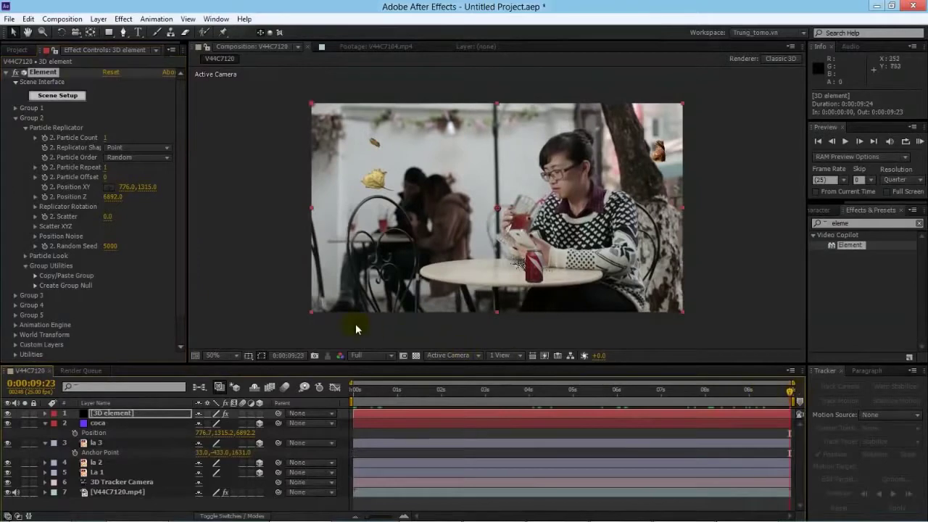
left_click_drag(129, 187, 29, 188)
left_click_drag(130, 189, 102, 188)
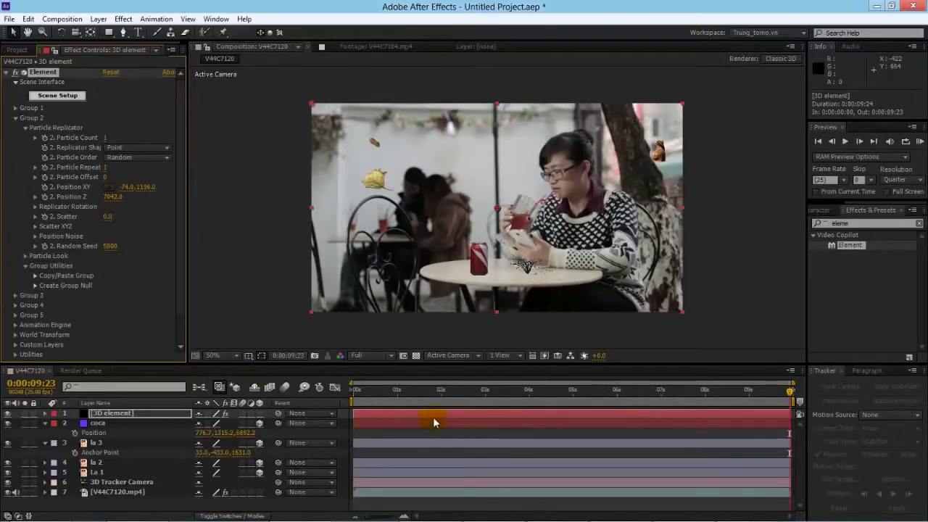
- Move the Group 1 liquid above the can to X -16 and Y 832, and return to the first frame
left_click(15, 108)
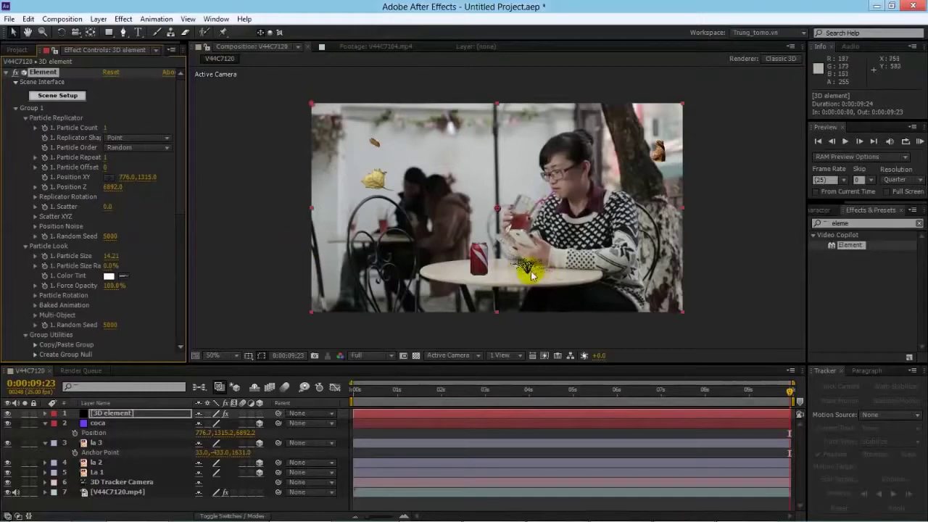
left_click_drag(128, 176, 69, 176)
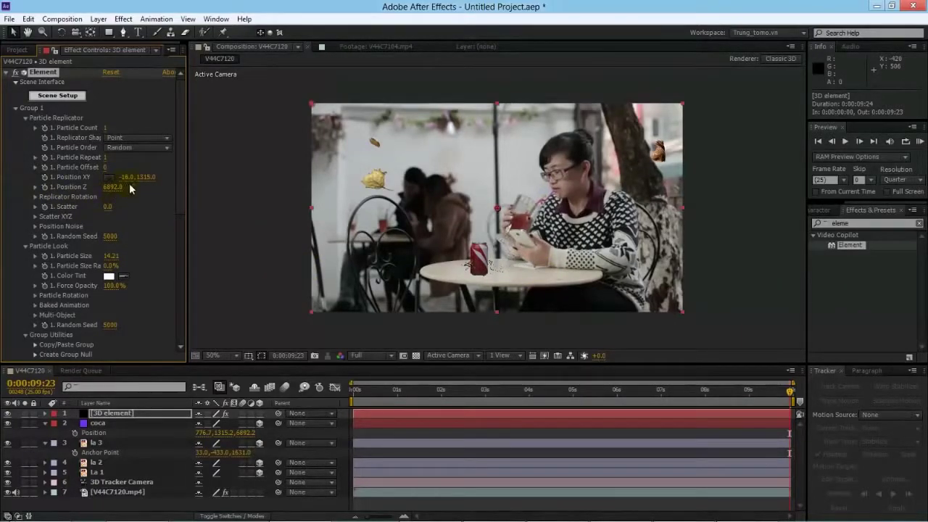
left_click_drag(147, 176, 105, 176)
left_click_drag(353, 392, 307, 403)
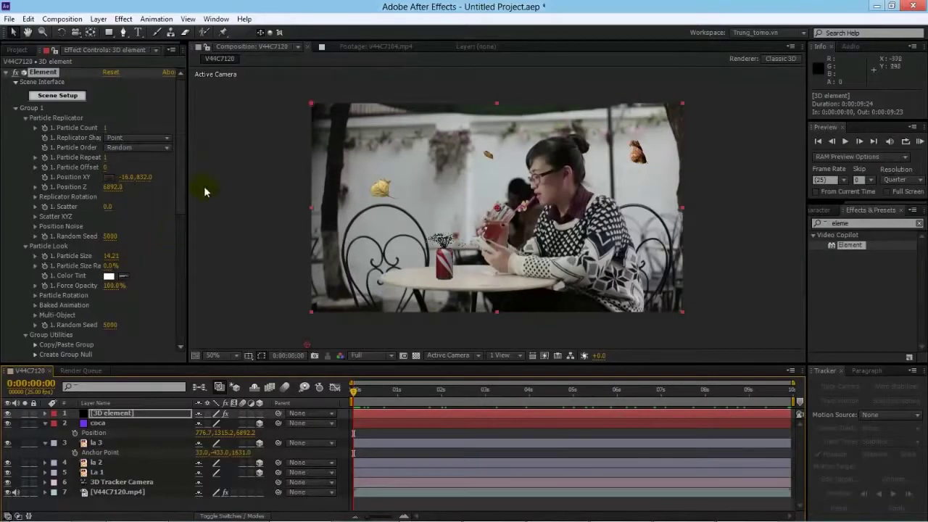
- Tilt the soda can by setting the Group 2 replicator rotation to Y -9° and Z -22°
scroll(36, 195, "down", 5)
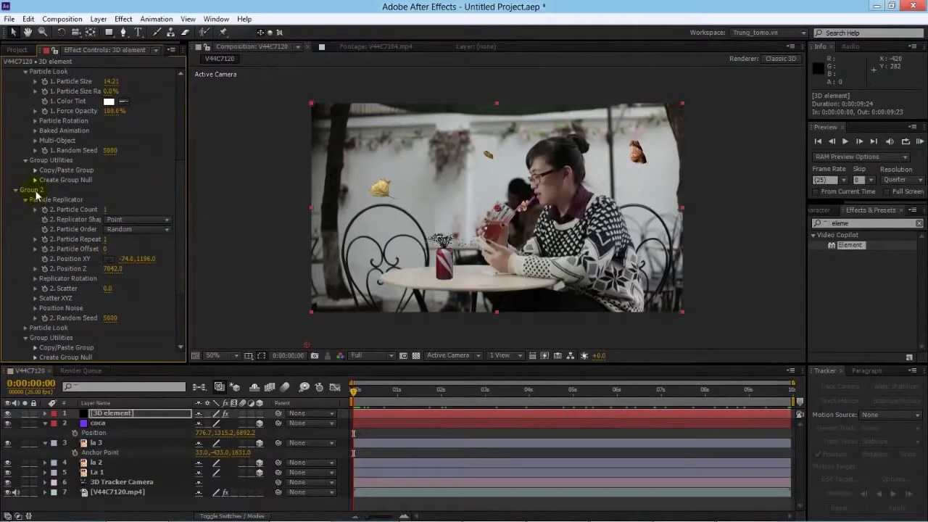
left_click(35, 279)
left_click_drag(124, 288, 113, 310)
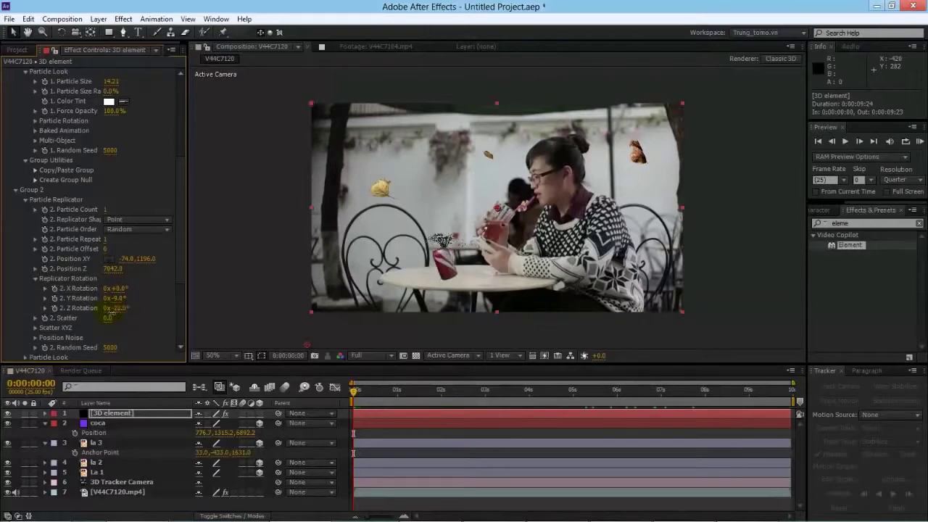
- Move the Group 1 liquid to X -167, Y 775 and Z 6822, set its replicator Z rotation to -37°, and go to the last frame
scroll(160, 163, "up", 5)
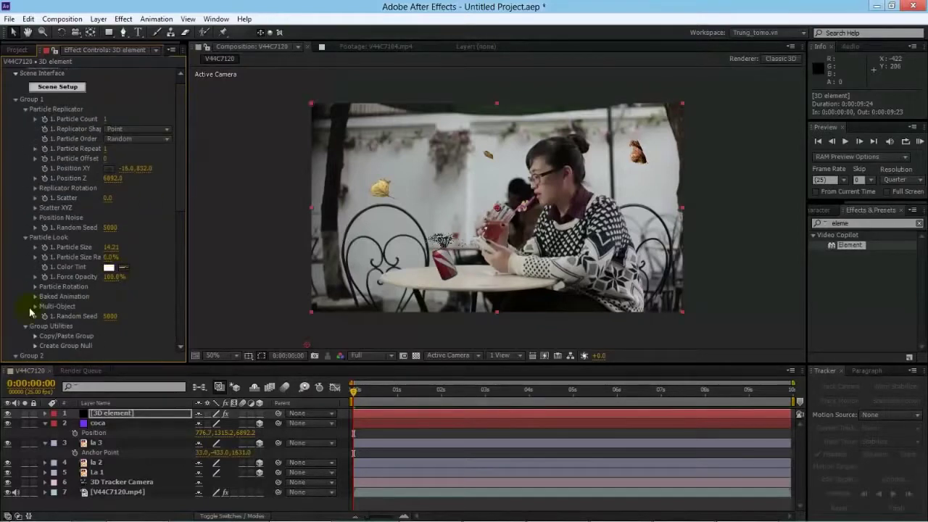
left_click(35, 187)
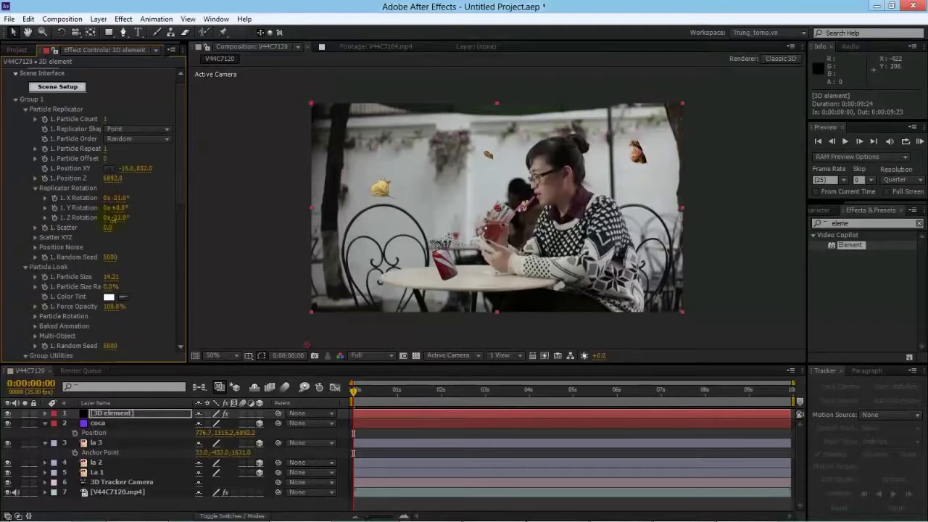
left_click_drag(125, 168, 109, 180)
left_click(375, 391)
left_click_drag(374, 391, 791, 393)
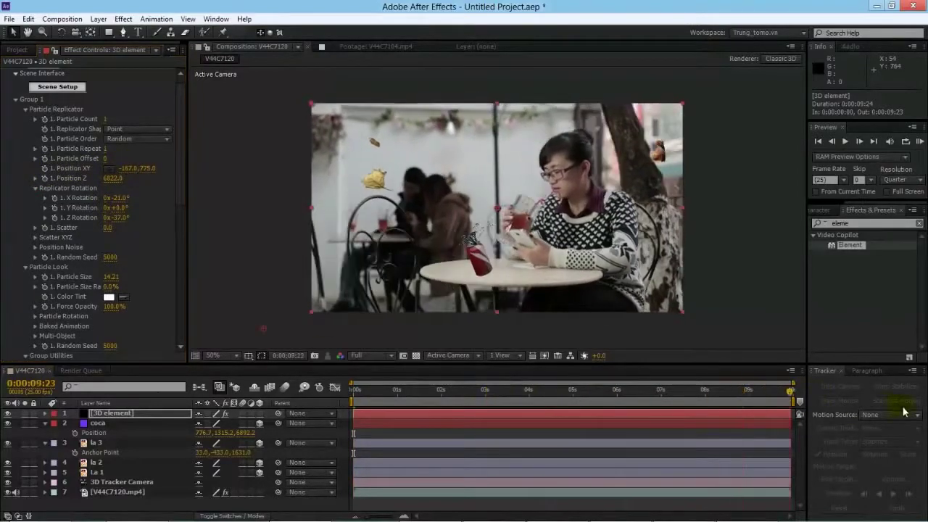
- Realign the Group 1 liquid over the can at 0:00:08:22 with X position -108, X rotation -28° and Z rotation -16°
left_click_drag(132, 168, 97, 176)
left_click_drag(355, 391, 742, 395)
mouse_move(181, 207)
left_mouse_down()
mouse_move(179, 225)
mouse_move(179, 205)
left_mouse_up()
left_click_drag(123, 195, 137, 216)
left_click_drag(145, 166, 156, 167)
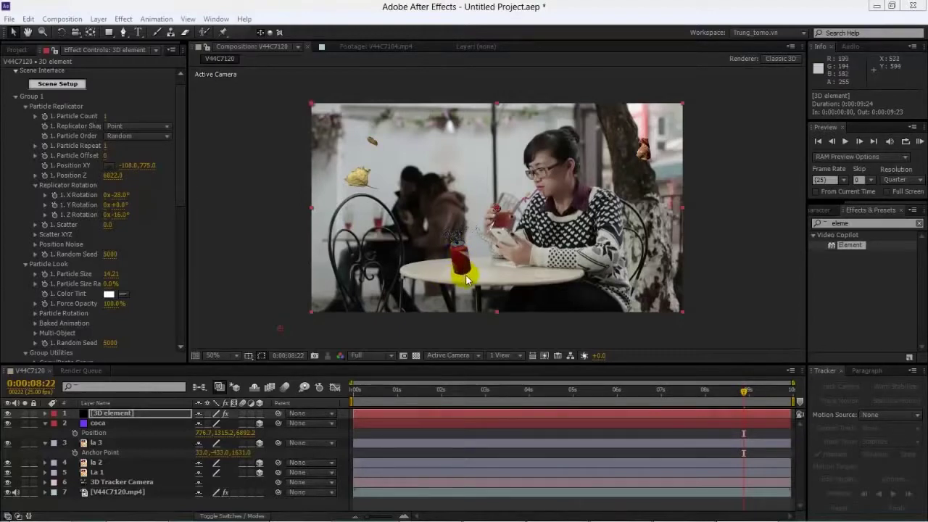
- Create a black 1280 x 720 px solid and add an elliptical mask that fills it
left_click(98, 19)
mouse_move(113, 31)
left_click(308, 39)
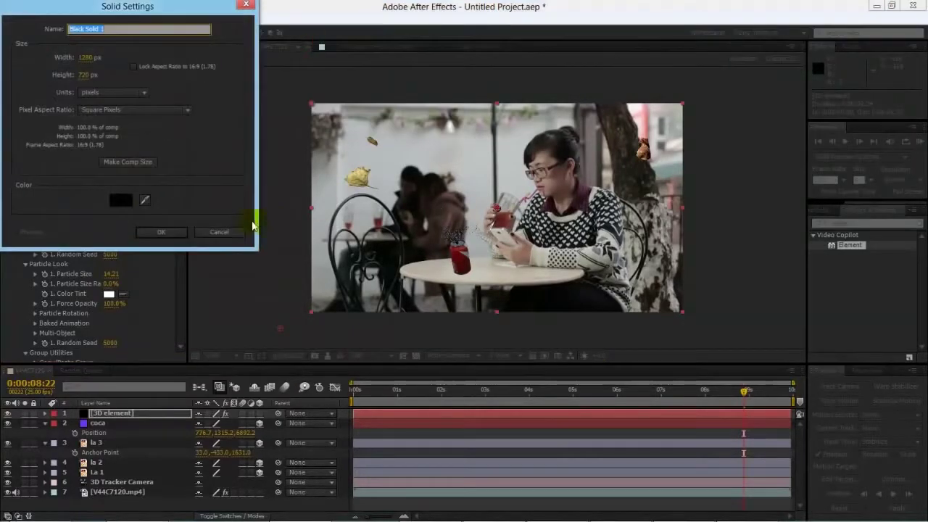
left_click(160, 232)
left_click_drag(108, 33, 149, 58)
double_click(109, 32)
key("v")
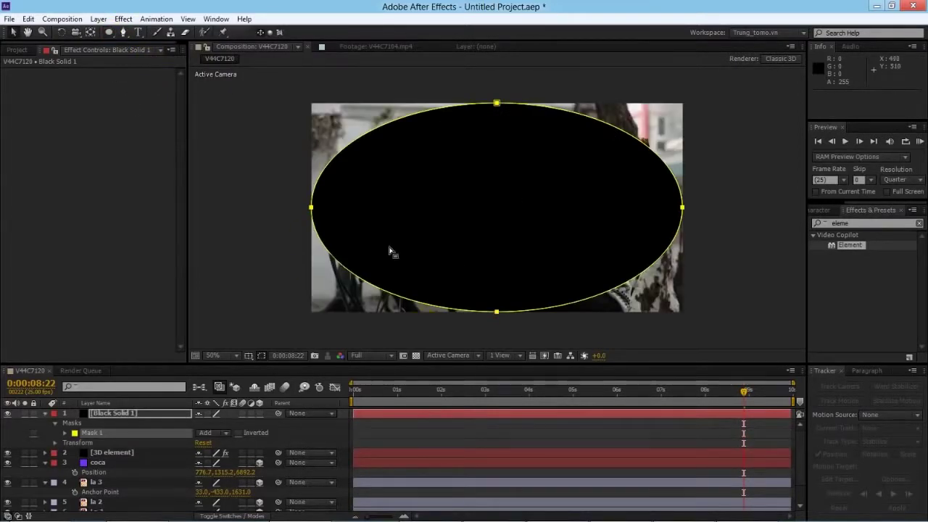
- Make Black Solid 1 a 3D layer and copy the coca layer's position onto it
left_click(103, 464)
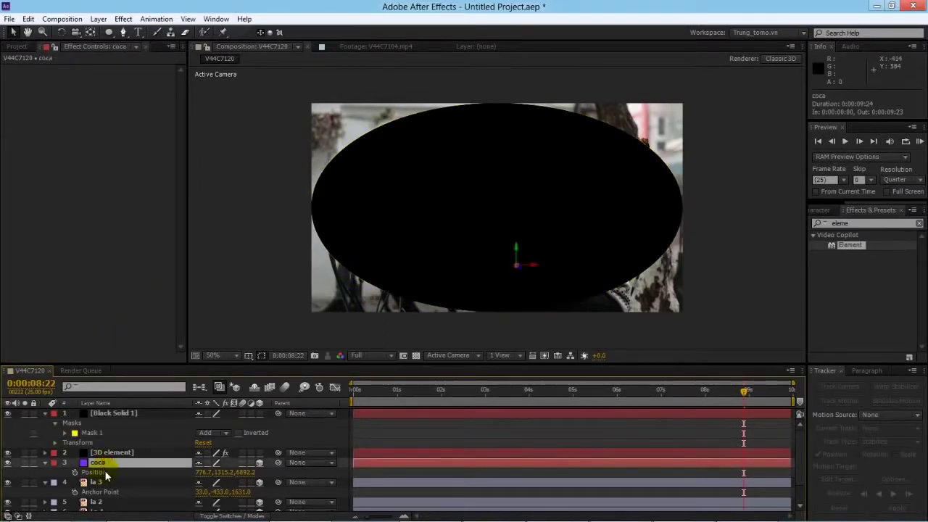
left_click(105, 471)
key("ctrl+c")
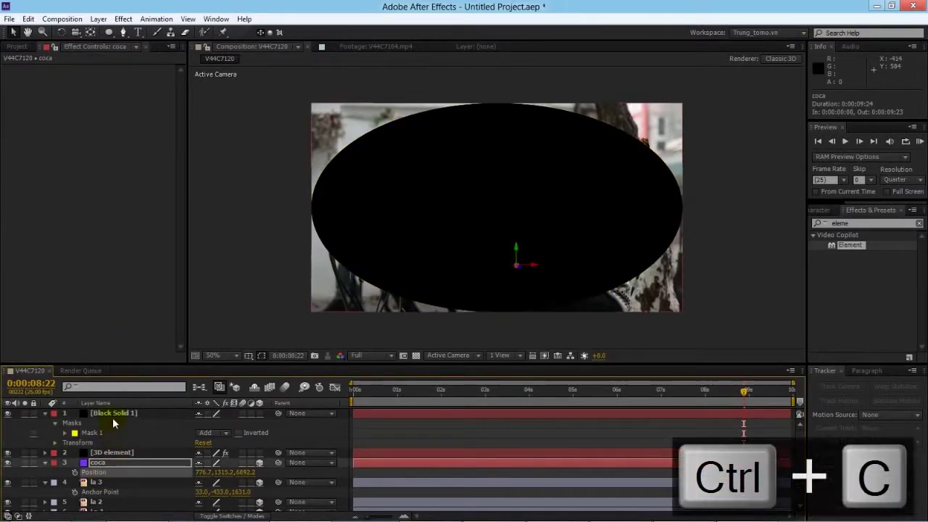
left_click(111, 413)
key("ctrl+v")
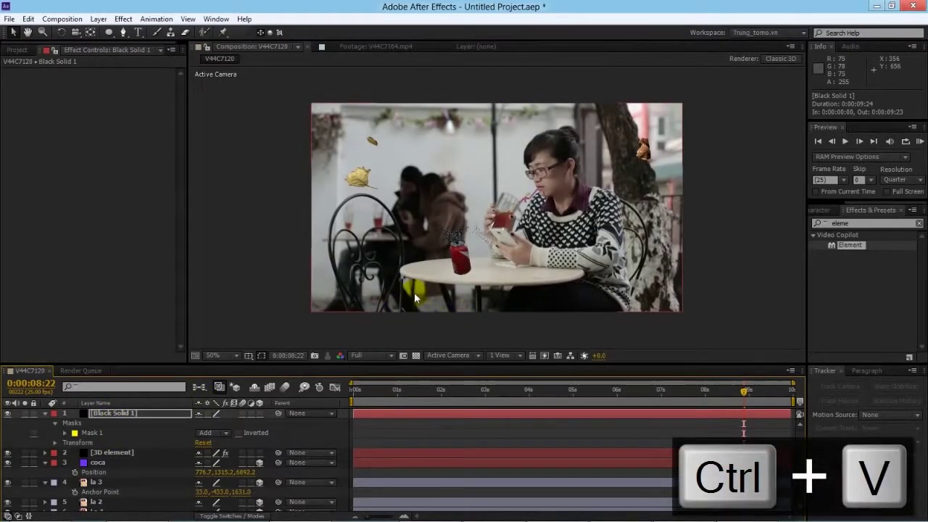
left_click(121, 413)
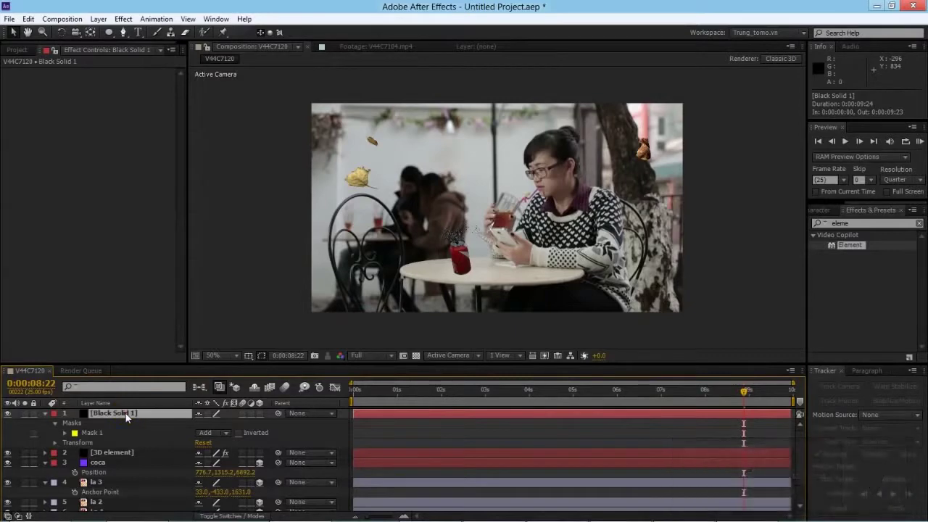
left_click(260, 412)
key("ctrl+v")
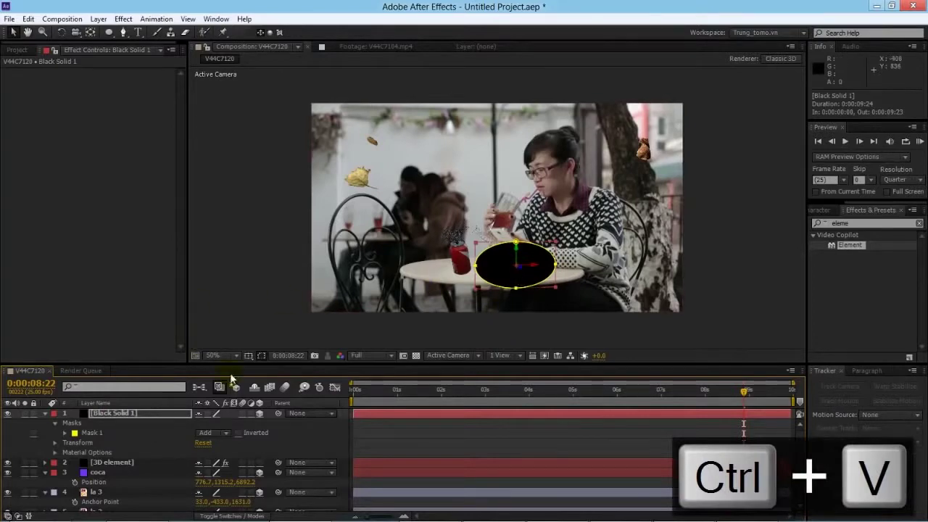
- Rotate the black ellipse flat onto the tabletop, move it under the can and scale it to 39%
key("r")
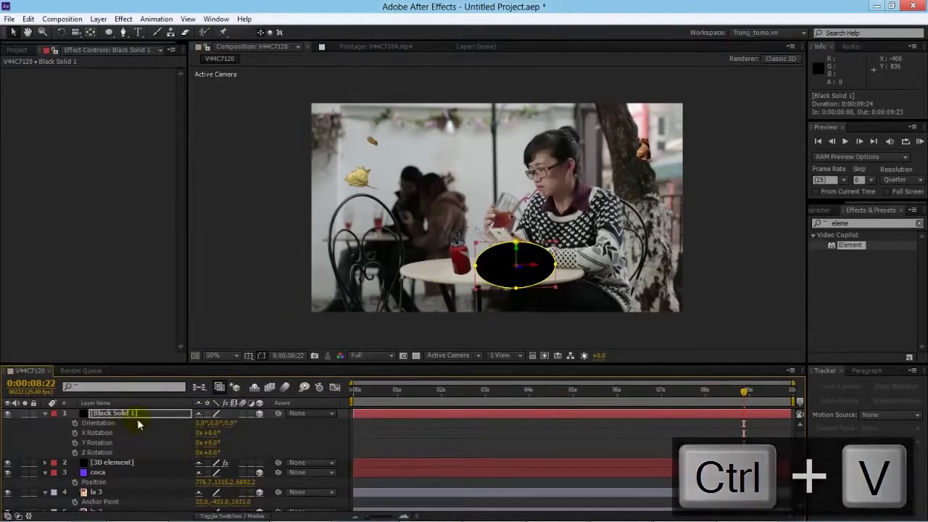
left_click_drag(216, 433, 192, 422)
left_click(164, 415)
key("p")
key("p")
key("p")
key("s")
- Place the black solid below the 3D element layer and rename it shadow
left_click_drag(115, 413, 150, 425)
key("Return")
type("shadow")
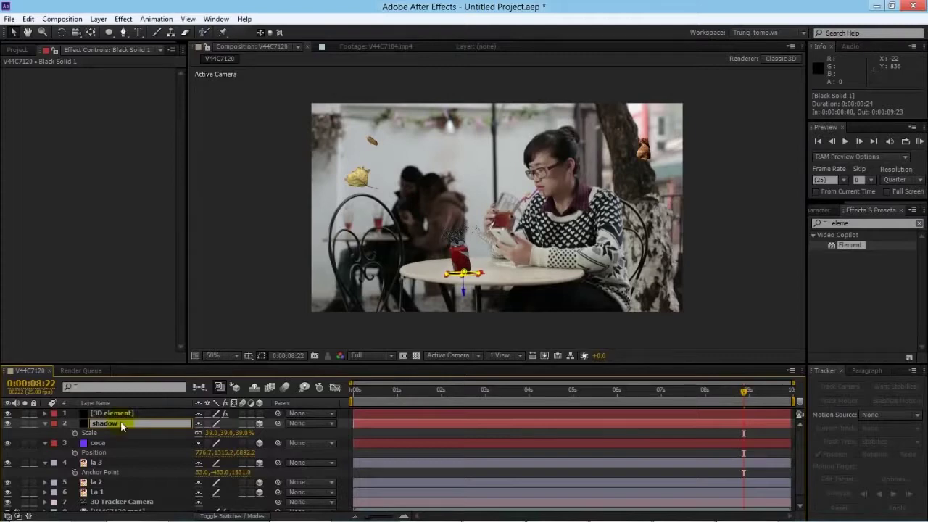
key("Return")
- Set the shadow layer's opacity to 30% and return to the first frame
key("t")
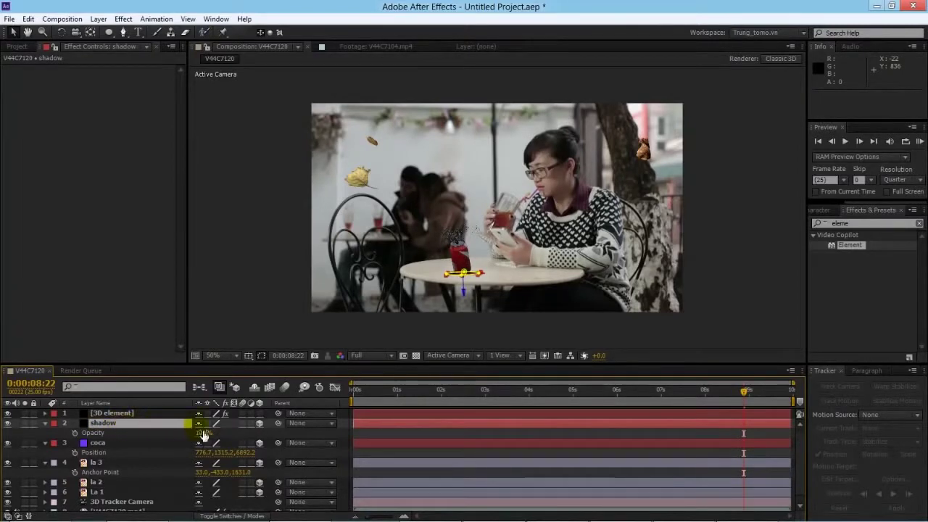
type("30")
key("Return")
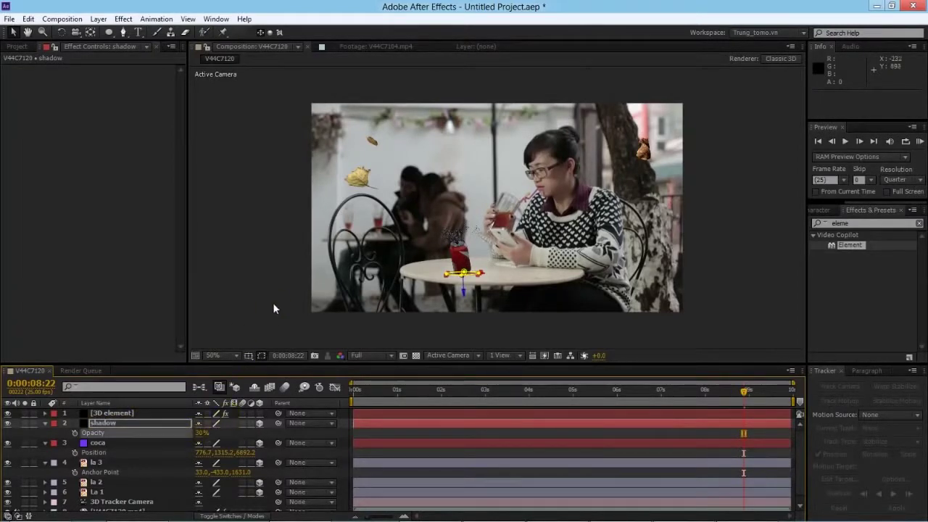
left_click(274, 304)
left_click_drag(393, 392, 347, 395)
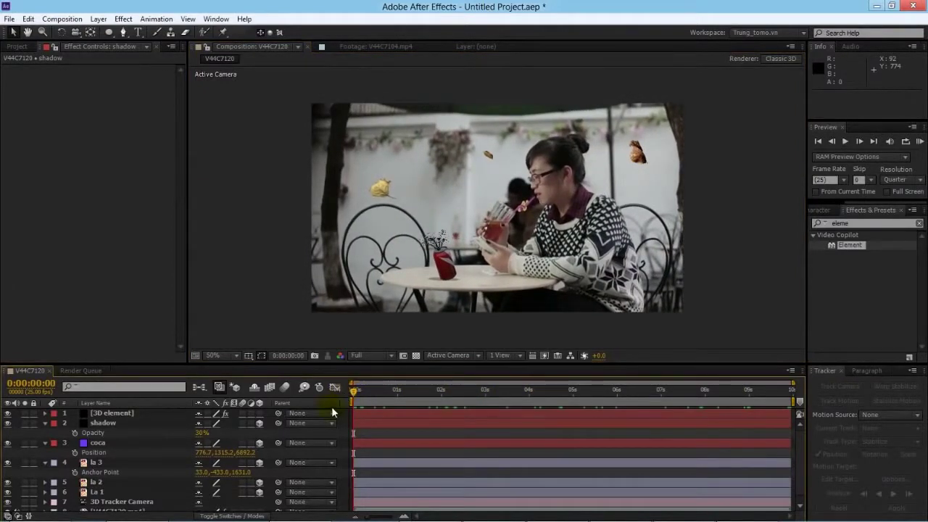
- Add the Cinema lighting preset in the Element render settings of the 3D element layer
left_click(127, 412)
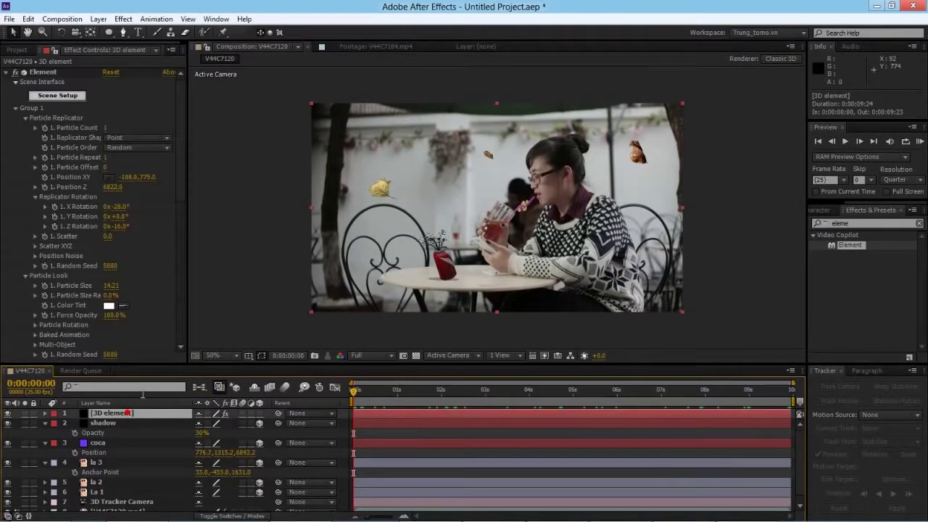
left_click(16, 108)
left_click(15, 119)
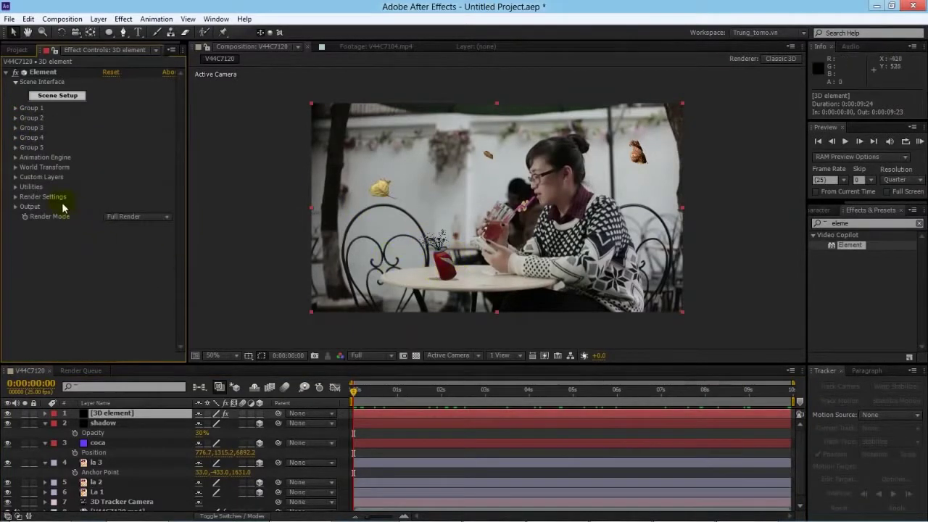
left_click(15, 196)
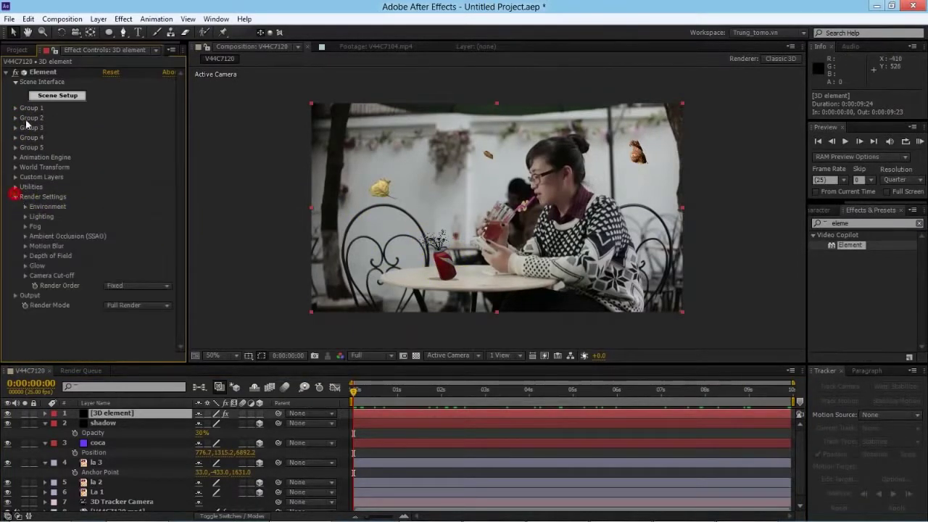
left_click(15, 197)
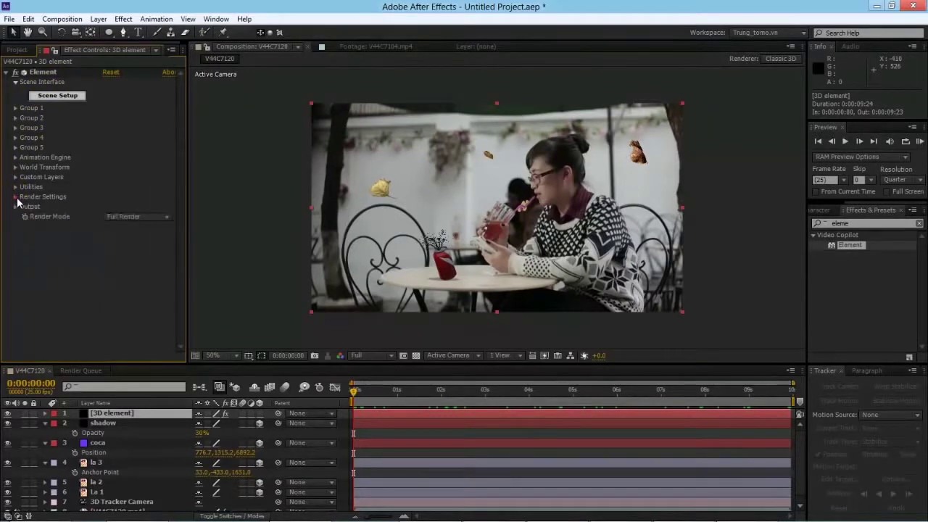
left_click(15, 197)
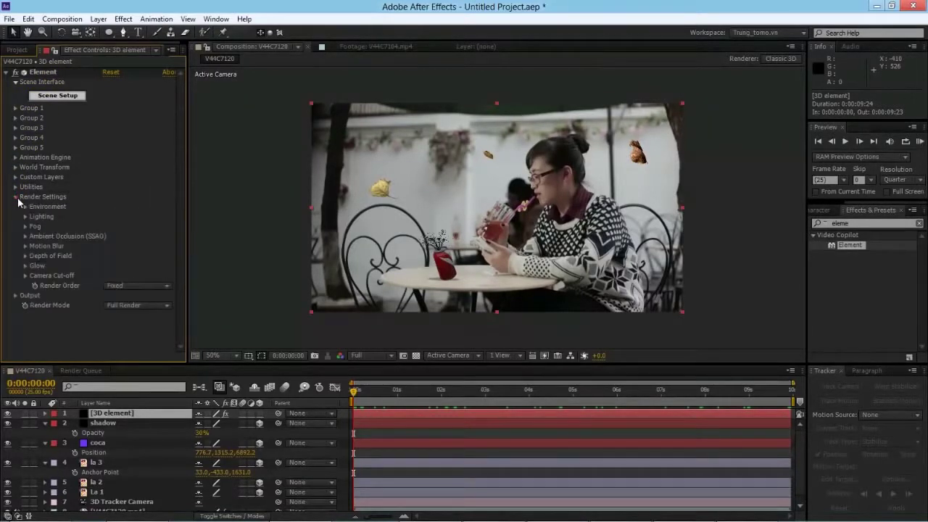
left_click(45, 201)
left_click(26, 217)
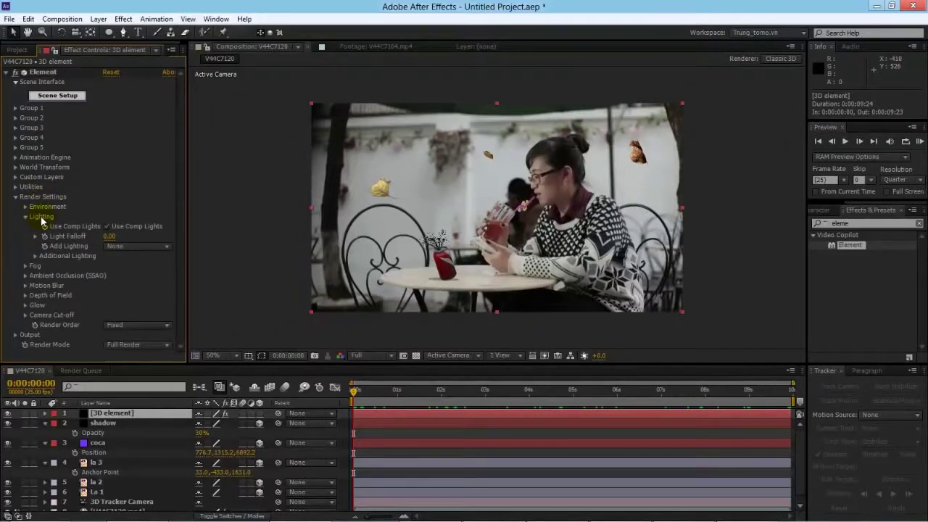
left_click(112, 247)
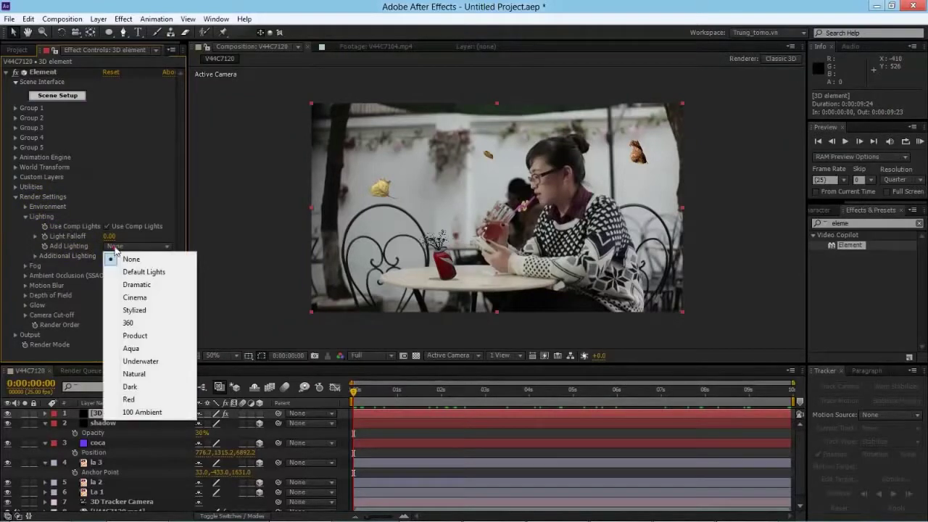
left_click(144, 297)
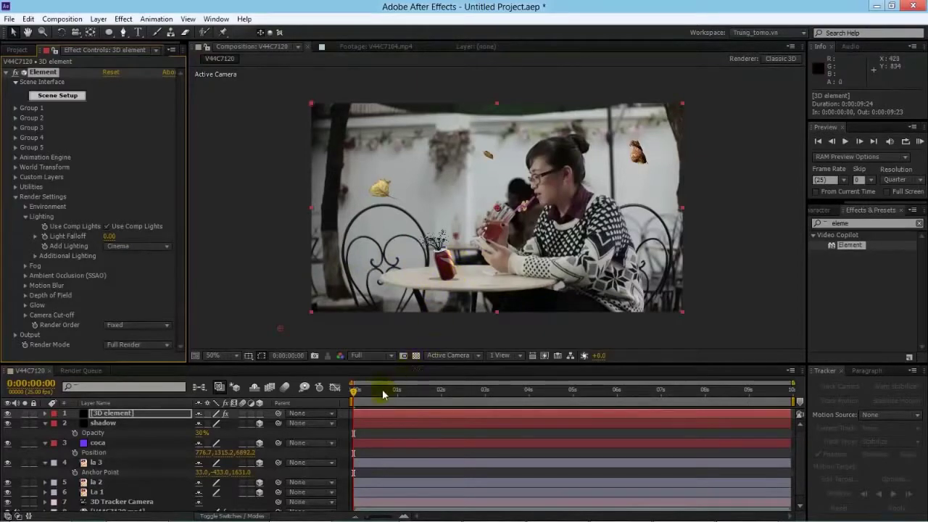
- Scrub to the composition's end to check the lit can and its shadow, and return to the first frame
left_click_drag(354, 391, 811, 397)
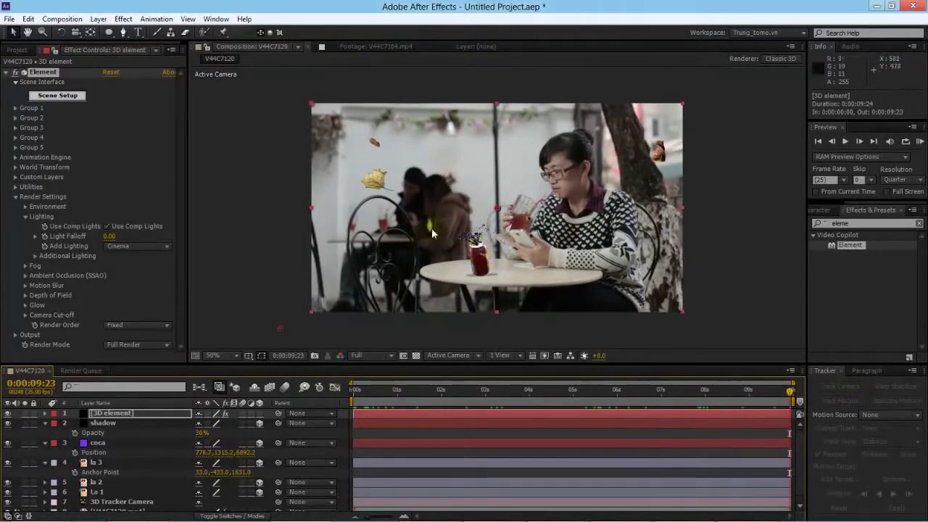
left_click(245, 185)
left_click(360, 390)
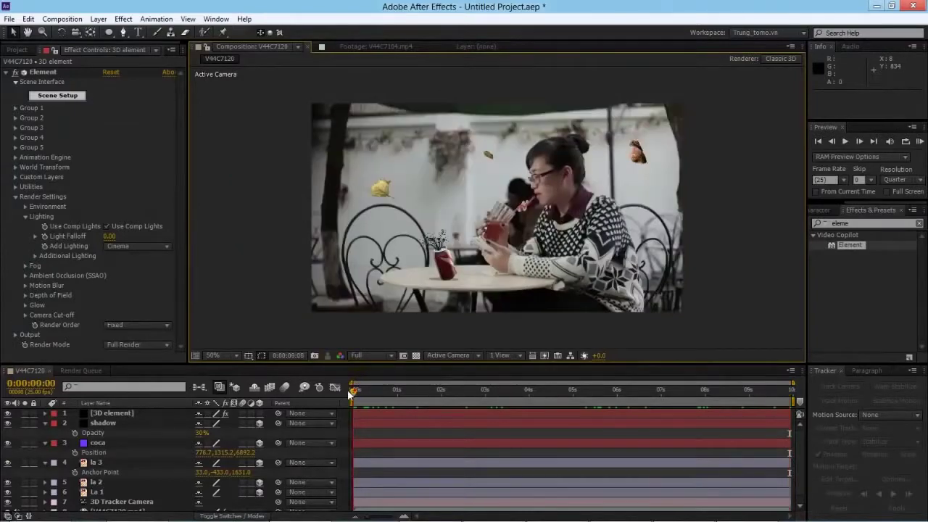